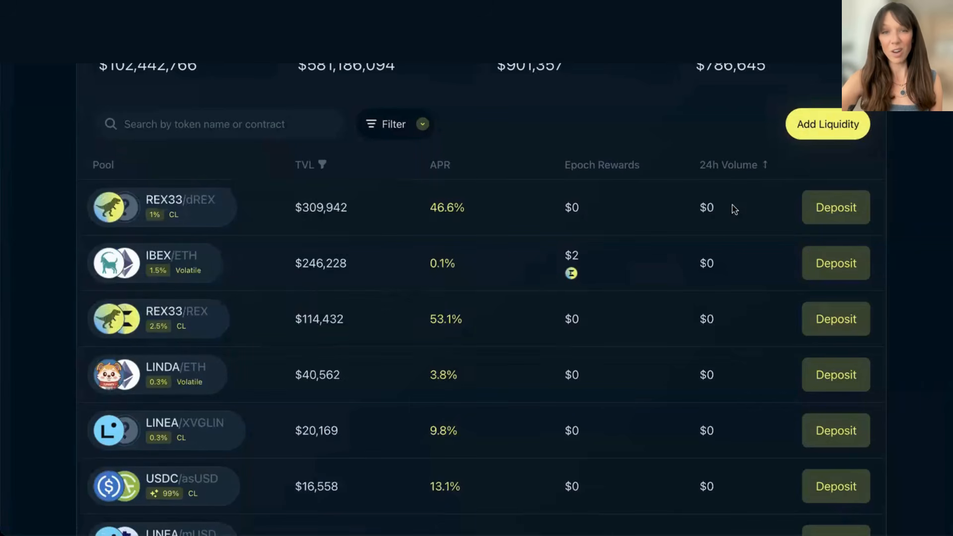
# Step: Sort the liquidity pools by 24h volume and by epoch rewards, highest first, and highlight the LINEA/ETH pool's APR
pyautogui.click(736, 164)
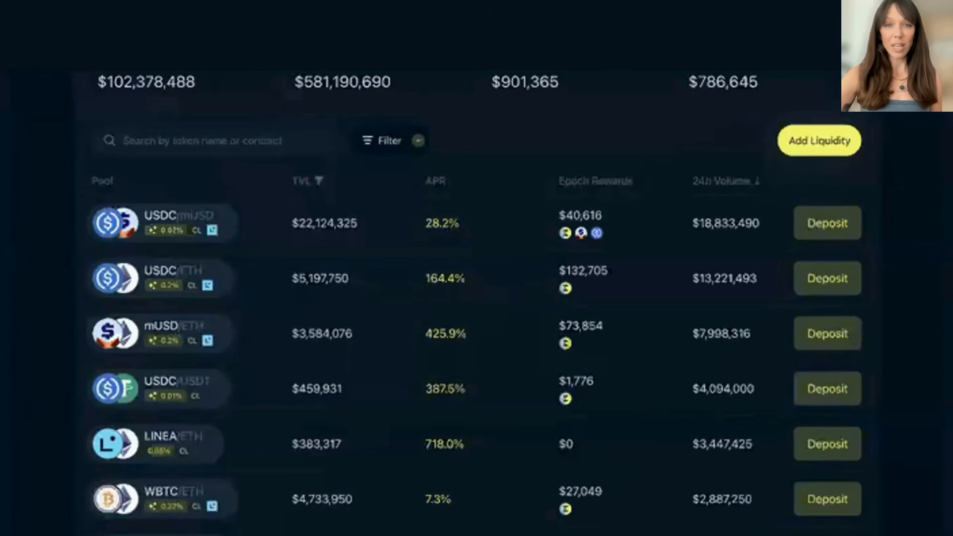
pyautogui.click(641, 182)
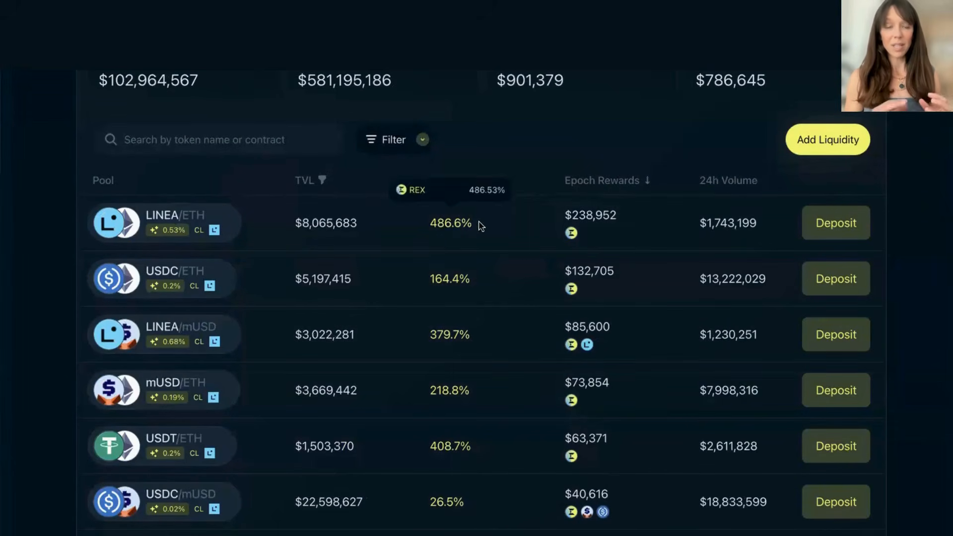
pyautogui.tripleClick(421, 226)
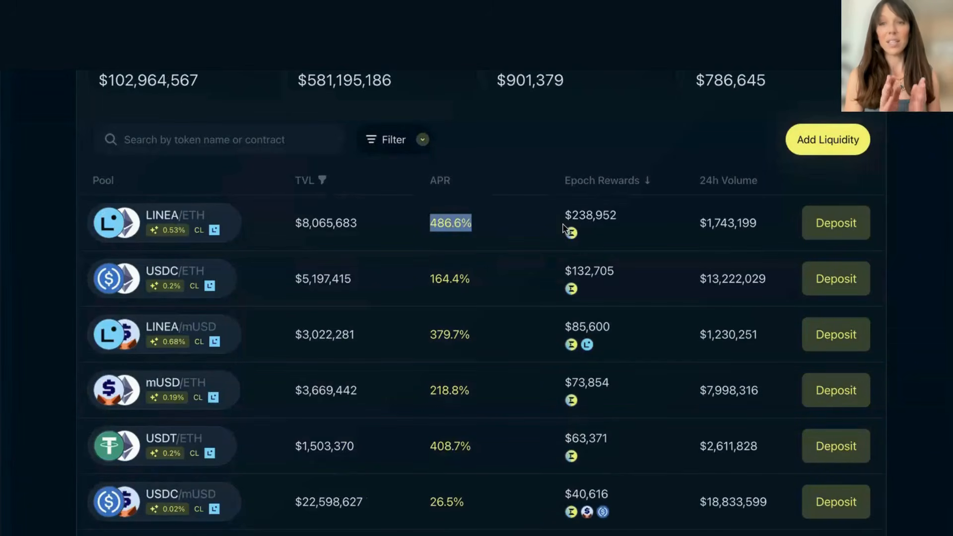
pyautogui.click(612, 134)
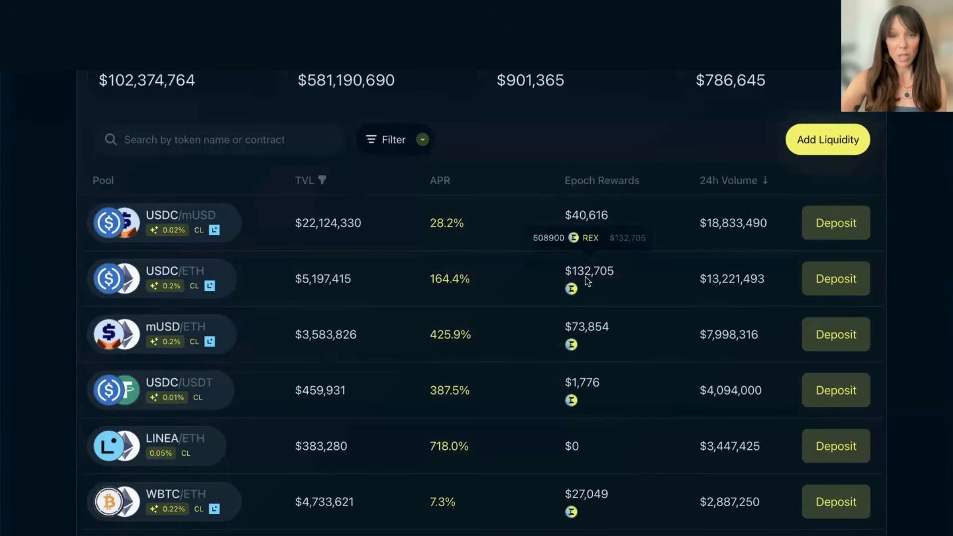
# Step: Check the USDC/ETH pool's epoch reward details and the LINEA incentive note on the USDC/mUSD pool
pyautogui.moveTo(570, 284)
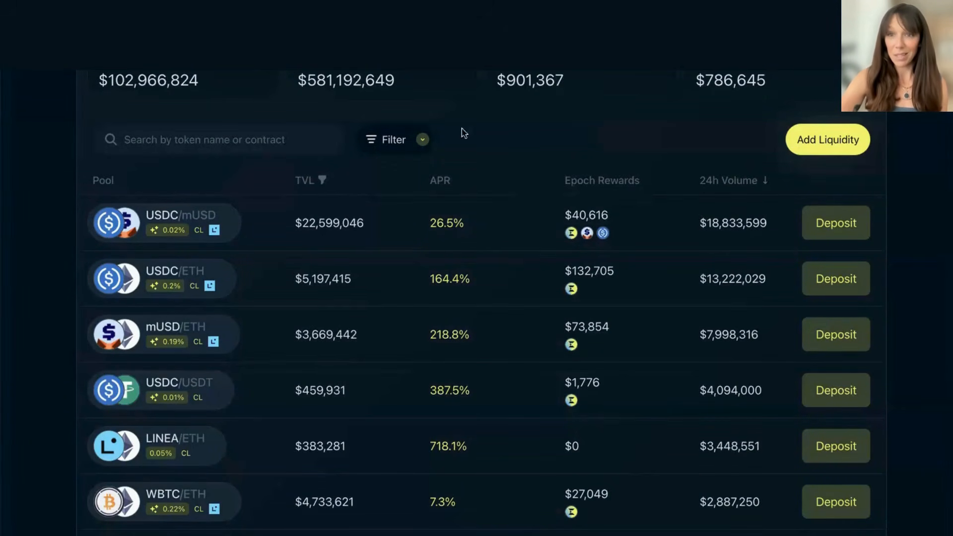
pyautogui.moveTo(240, 226)
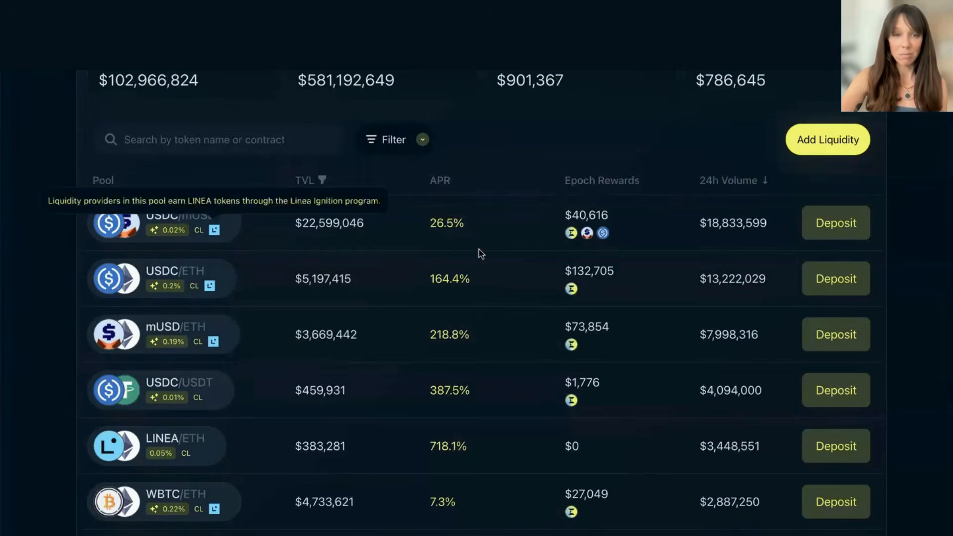
pyautogui.scroll(-1, 517, 124)
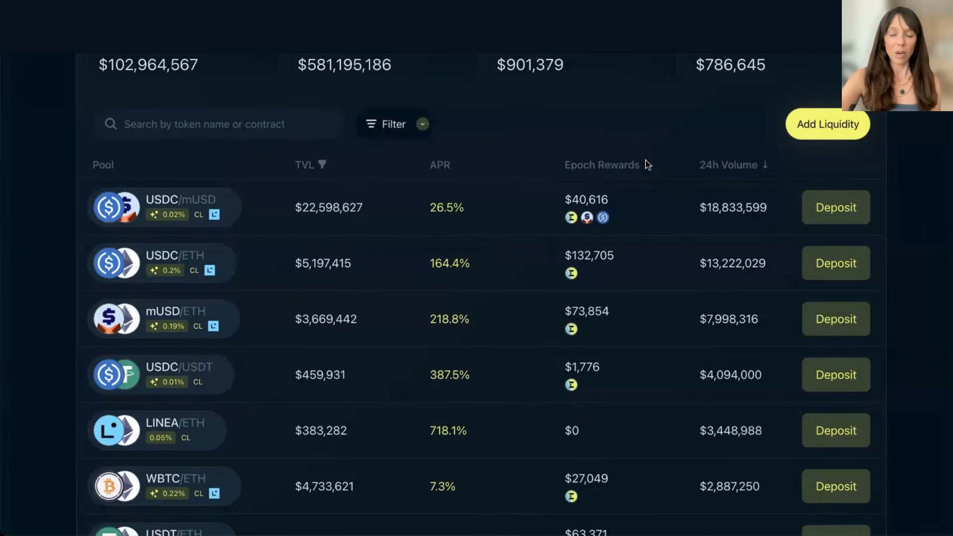
# Step: Rank the pools by highest epoch rewards and examine the APR of the LINEA/ETH pool
pyautogui.click(612, 166)
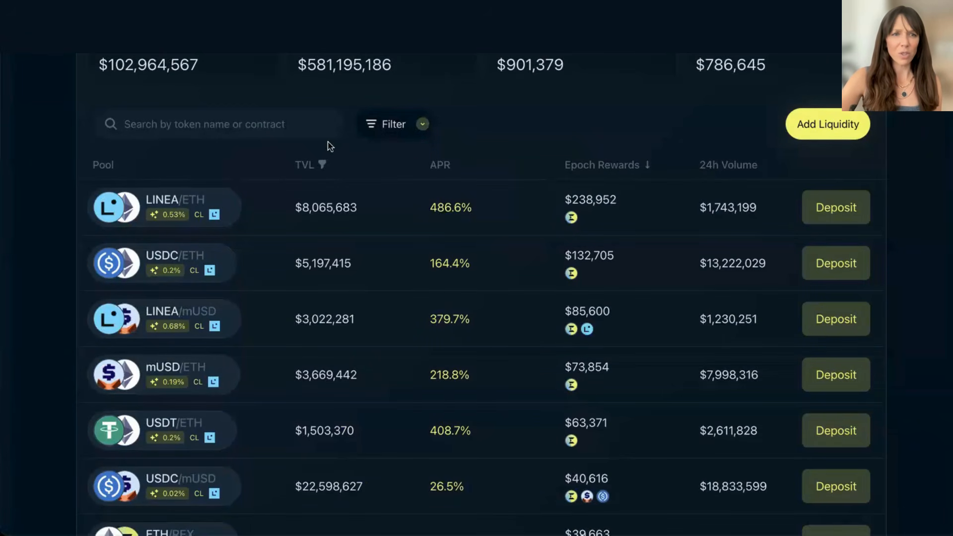
pyautogui.doubleClick(422, 208)
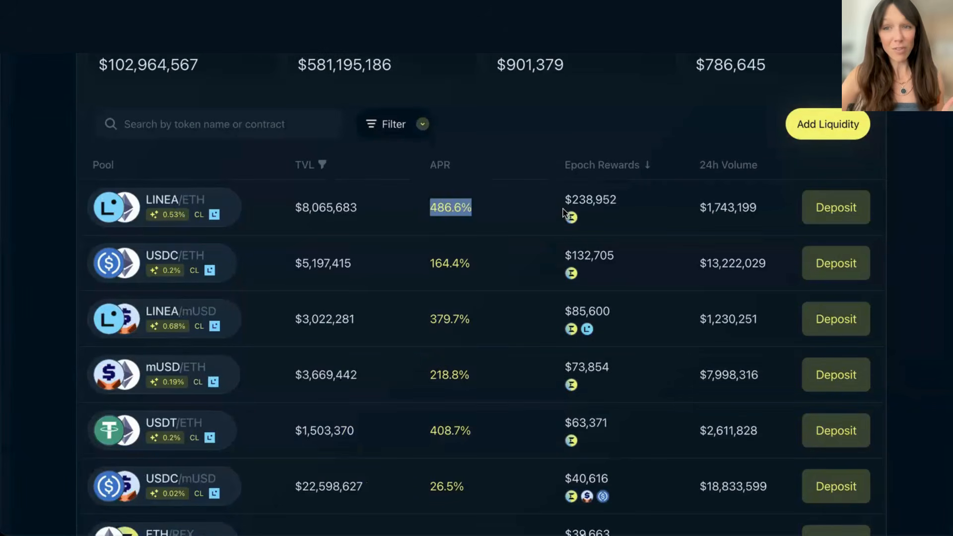
pyautogui.click(613, 120)
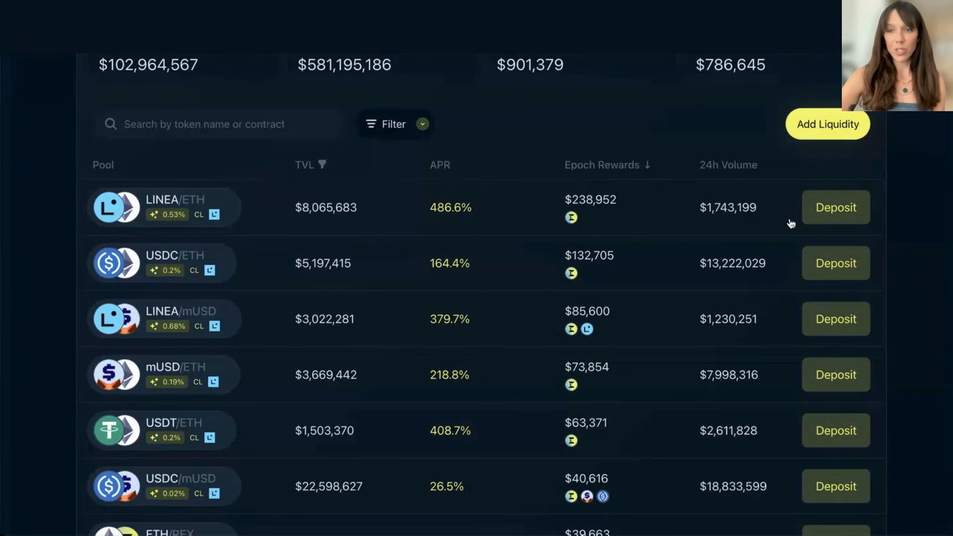
# Step: Start a deposit into the LINEA/ETH pool and review the range, amount and pool metric settings
pyautogui.click(835, 209)
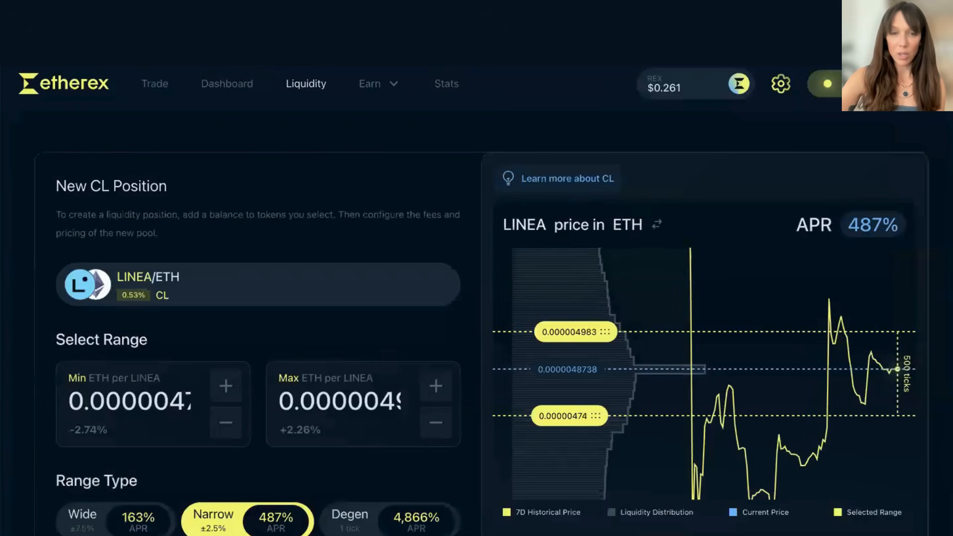
pyautogui.scroll(-3, 413, 183)
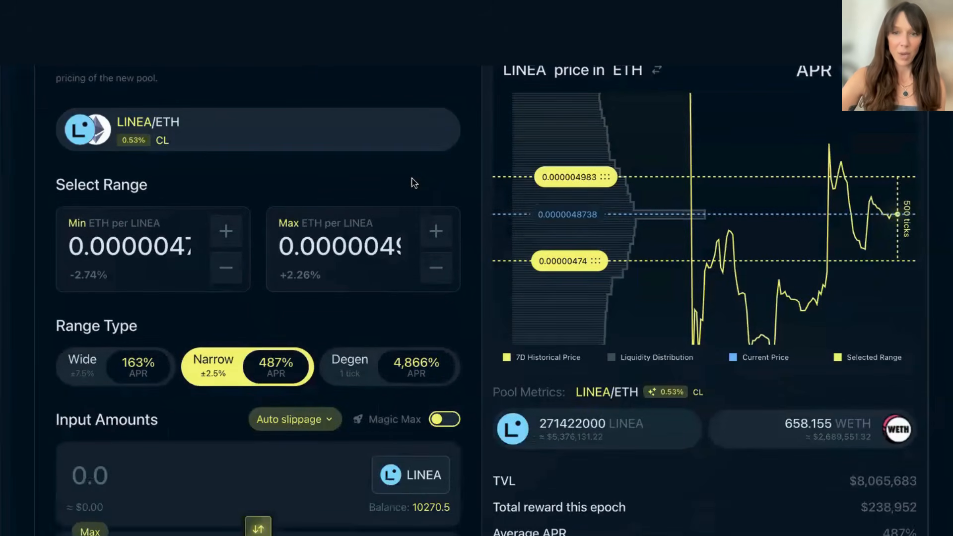
pyautogui.scroll(-1, 330, 240)
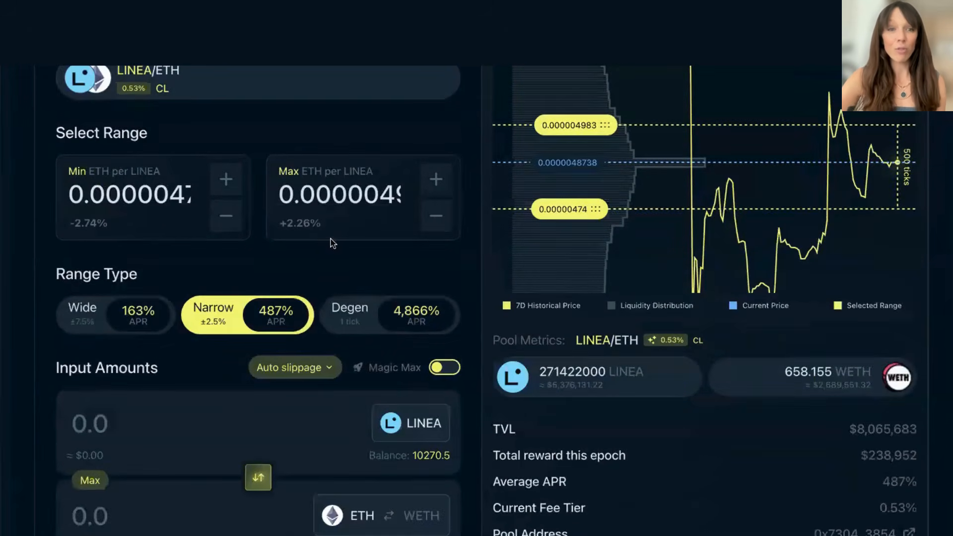
pyautogui.scroll(4, 731, 294)
pyautogui.scroll(-1, 733, 294)
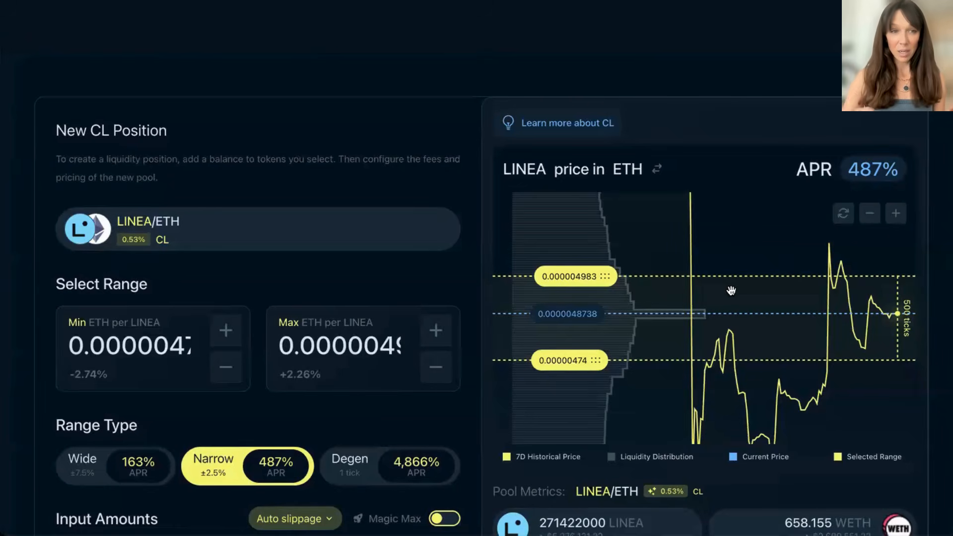
# Step: Widen the LINEA/ETH price chart to compare the Narrow ±2.5% range with the 7-day price history
pyautogui.click(871, 216)
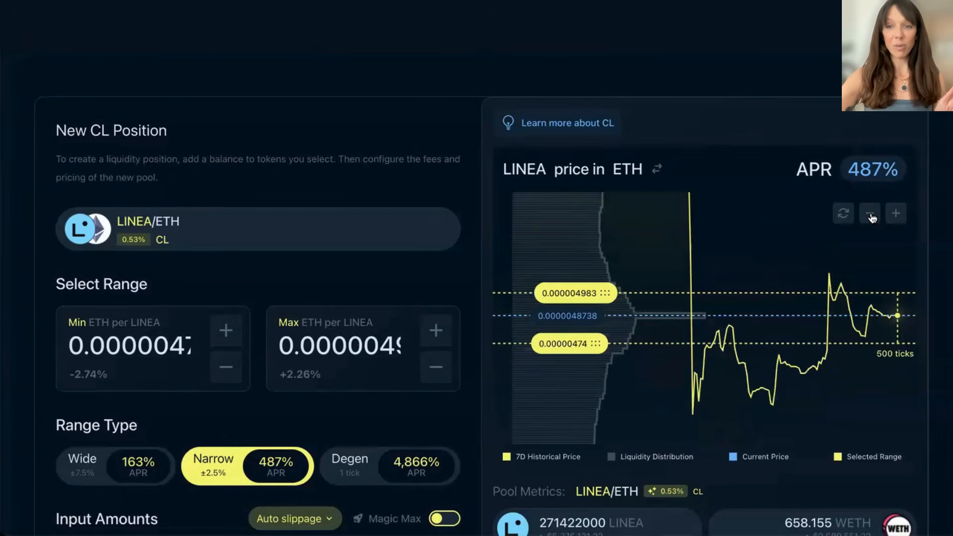
pyautogui.click(872, 216)
pyautogui.click(871, 216)
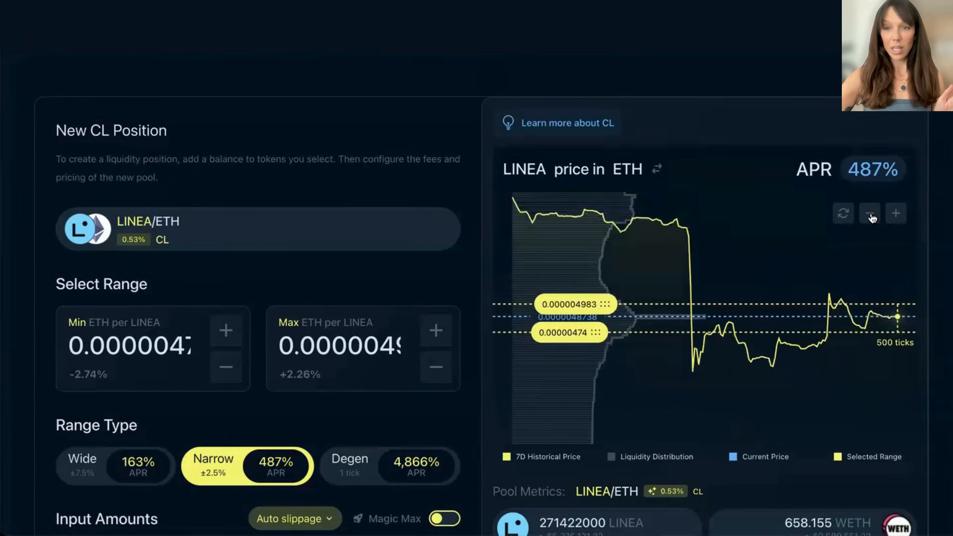
pyautogui.click(871, 216)
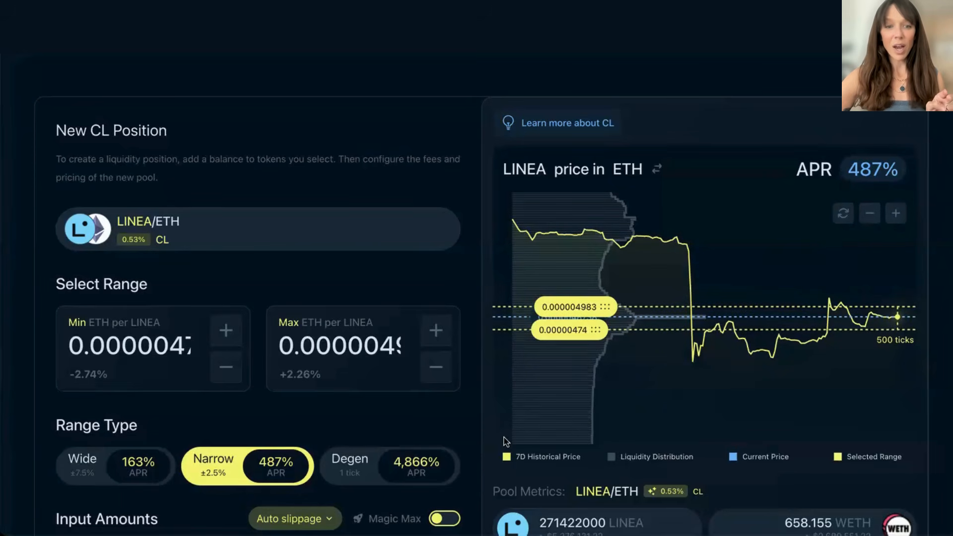
# Step: Try the Degen 1-tick range and examine its price bounds closely on the chart
pyautogui.click(376, 474)
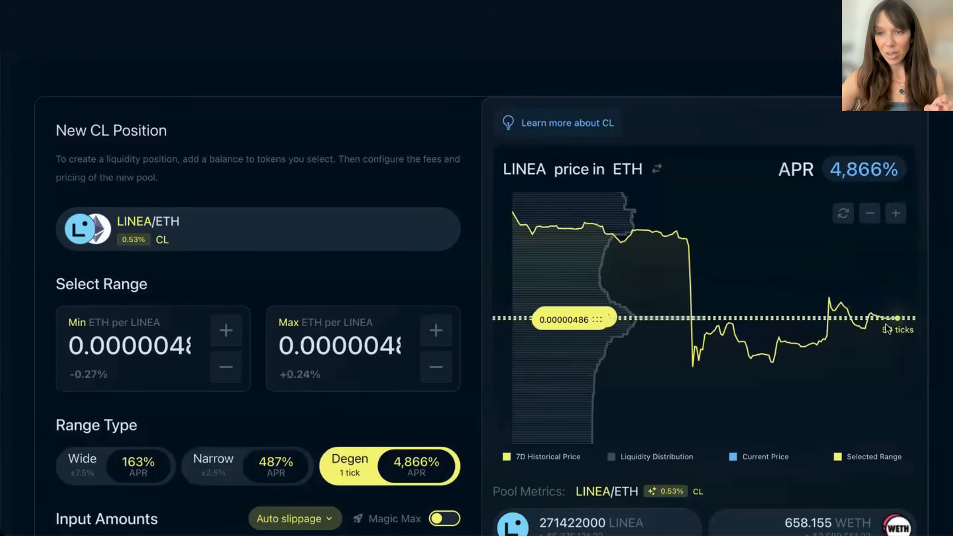
pyautogui.click(897, 222)
pyautogui.click(898, 222)
pyautogui.click(898, 222)
pyautogui.click(898, 222)
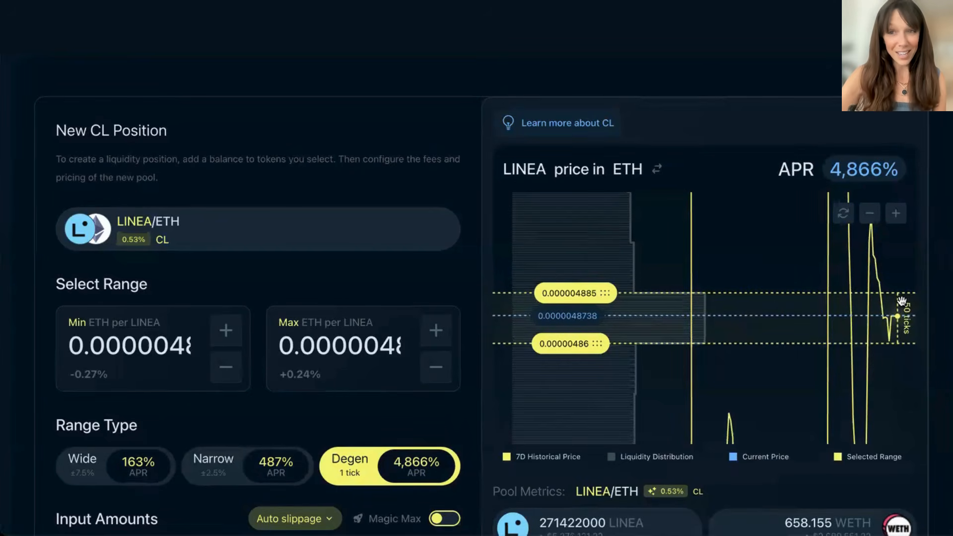
# Step: Try the Narrow ±2.5% range and compare its bounds with the historical price on the chart
pyautogui.click(256, 465)
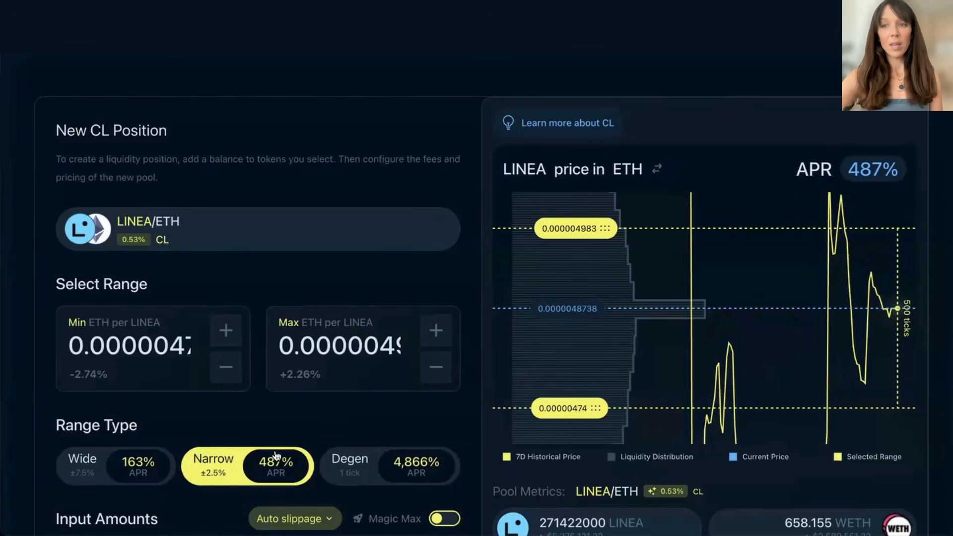
pyautogui.moveTo(864, 369)
pyautogui.click(870, 215)
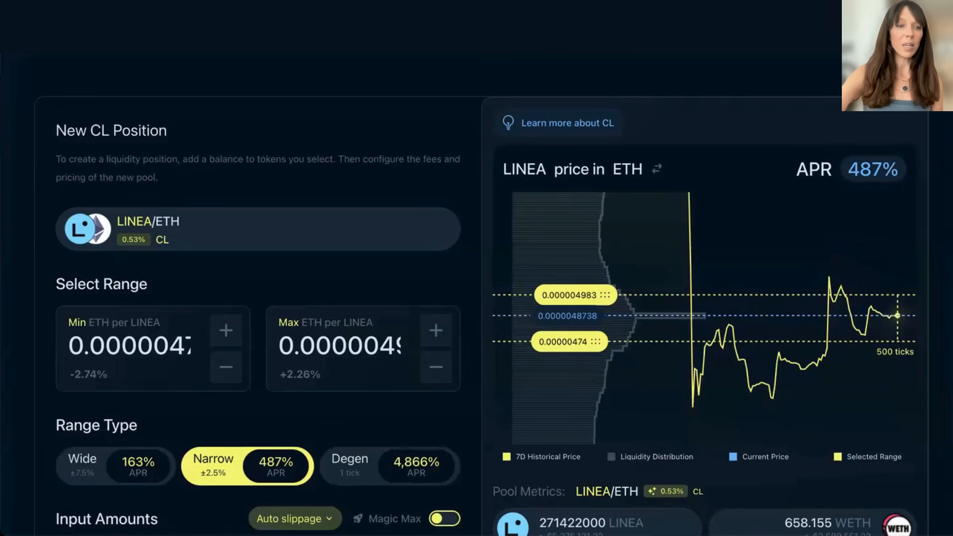
# Step: Compare the Wide and Degen ranges for the LINEA/ETH position and settle on Wide ±7.5%
pyautogui.click(135, 464)
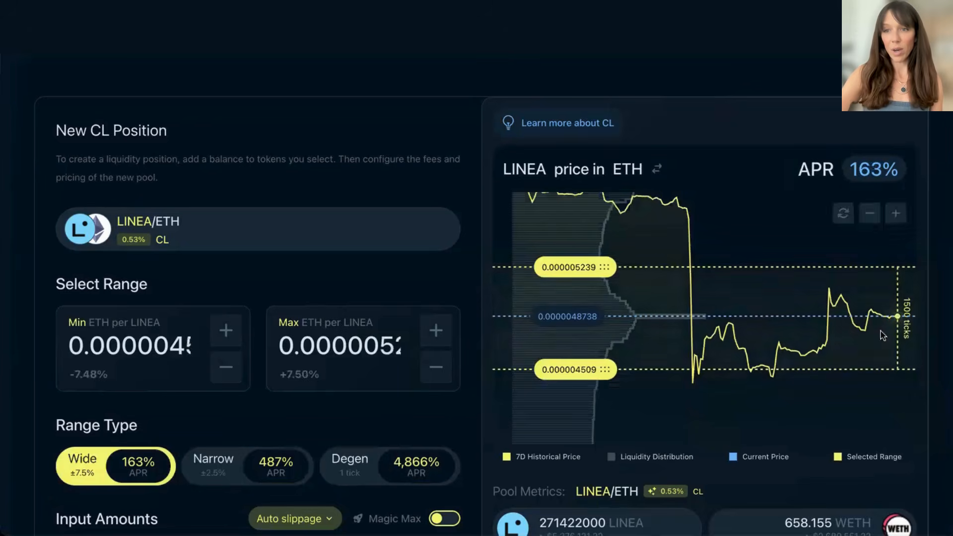
pyautogui.click(872, 216)
pyautogui.click(872, 216)
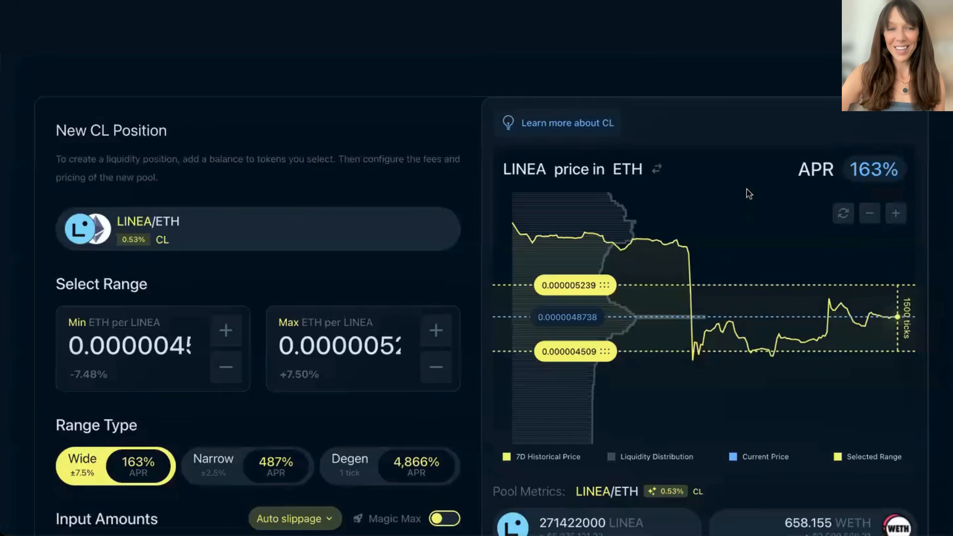
pyautogui.scroll(-2, 398, 302)
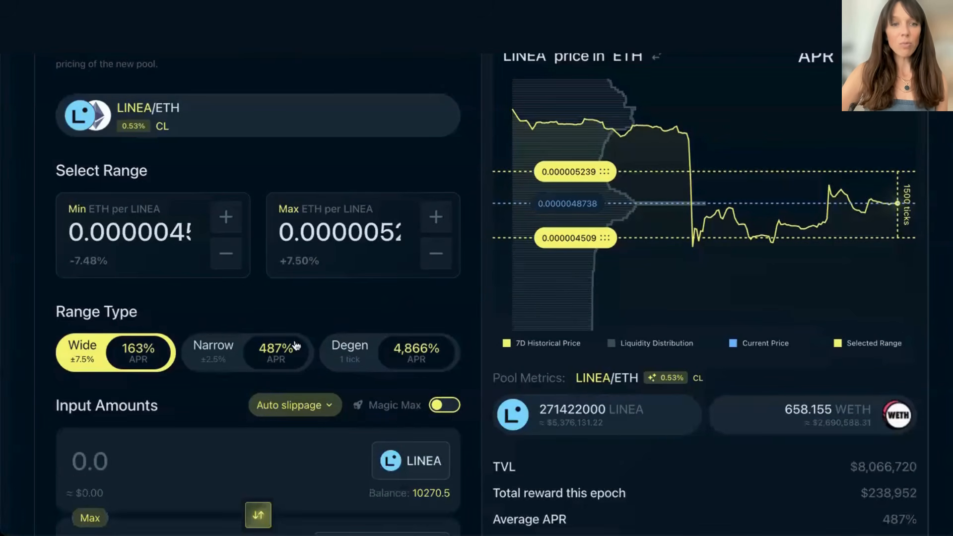
pyautogui.click(388, 359)
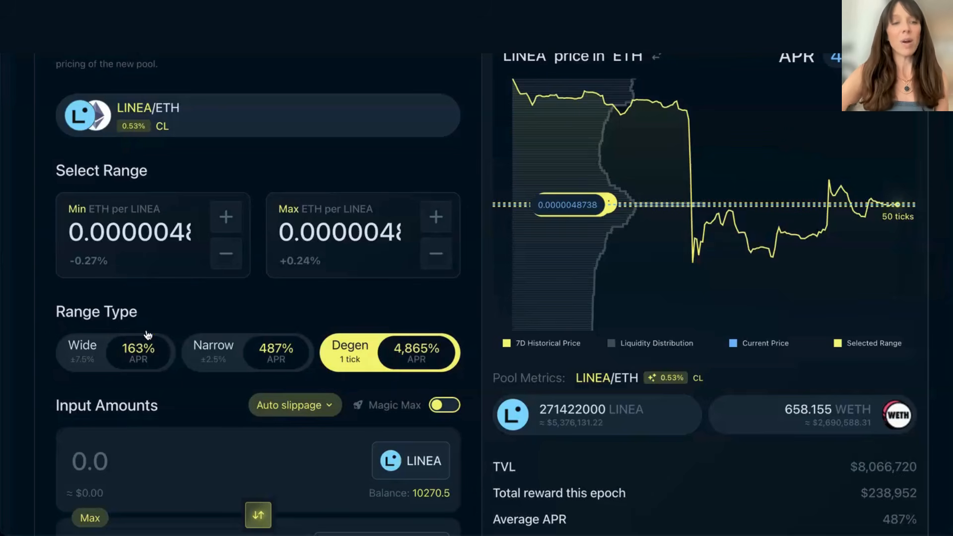
pyautogui.click(120, 353)
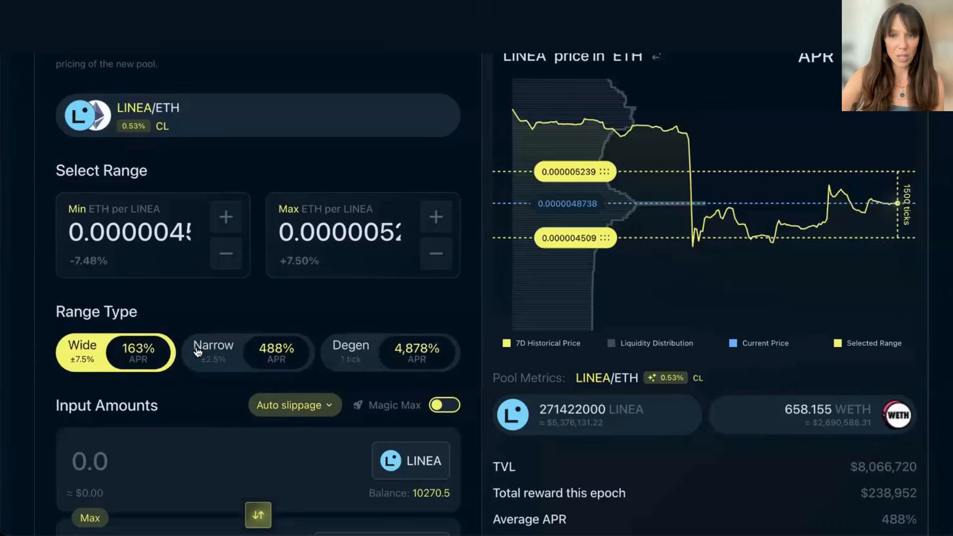
# Step: Enable Magic Max at 100% for the LINEA and ETH input amounts and review the resulting deposit
pyautogui.scroll(-2, 197, 352)
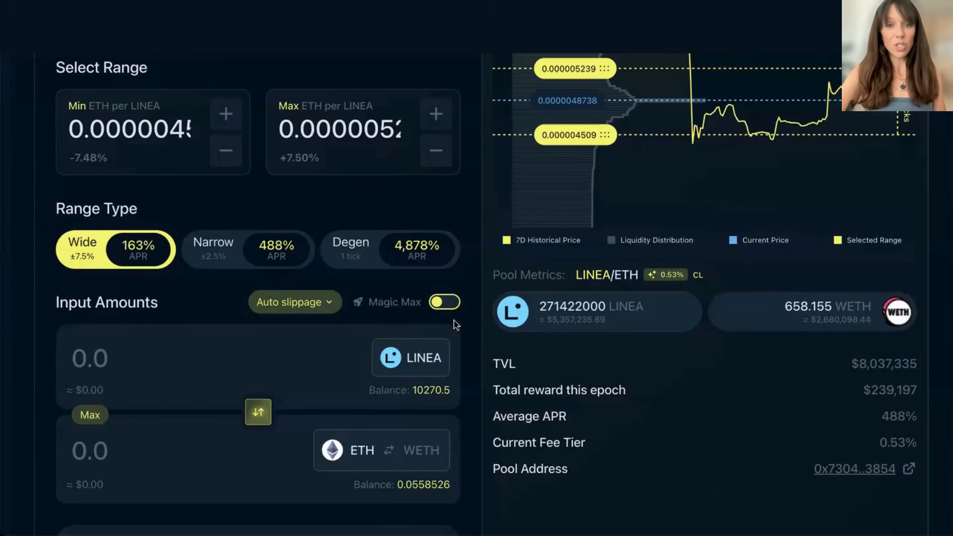
pyautogui.click(442, 303)
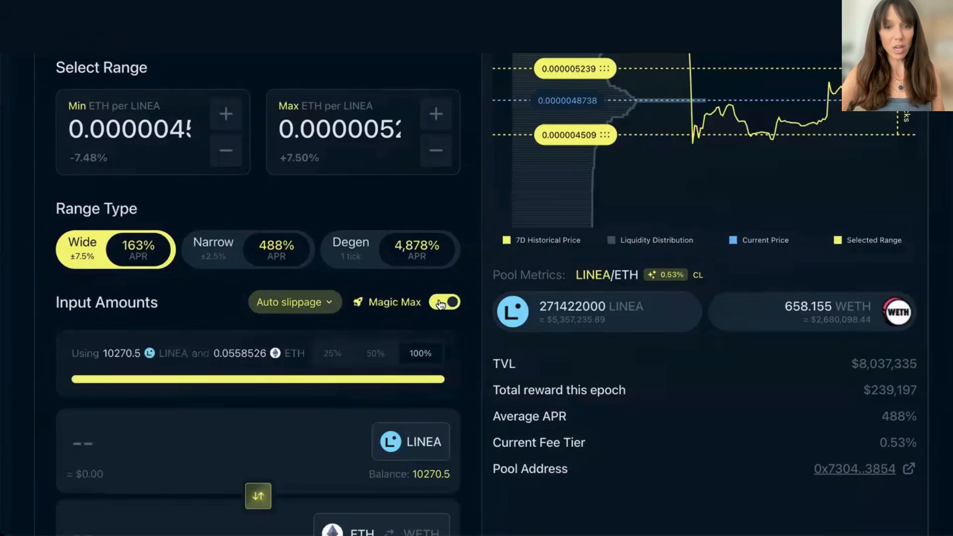
pyautogui.scroll(-3, 442, 303)
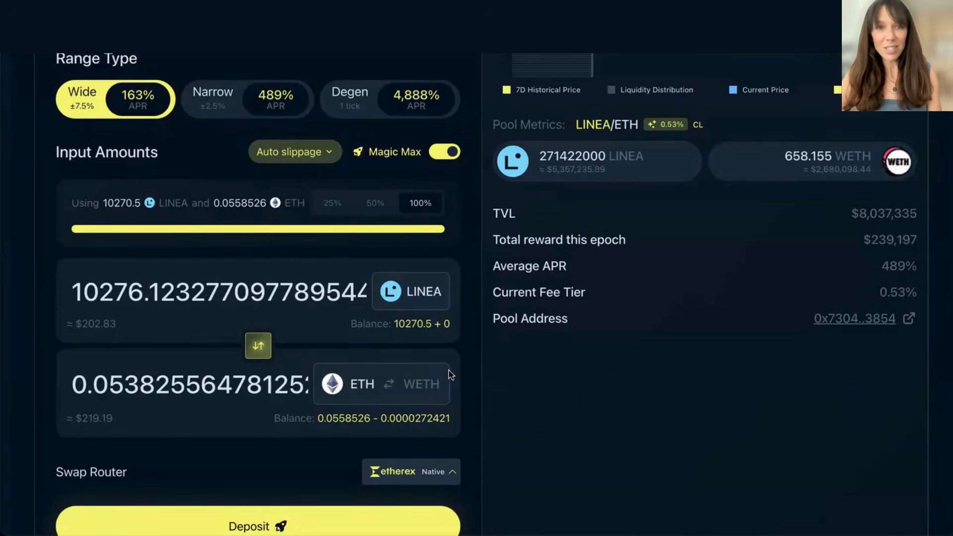
pyautogui.scroll(-3, 283, 396)
pyautogui.scroll(6, 318, 291)
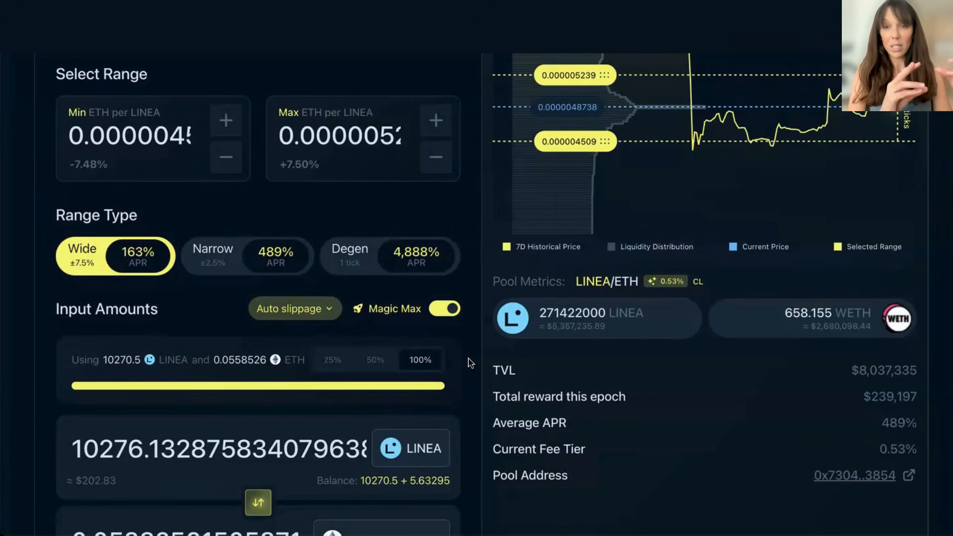
pyautogui.scroll(-4, 471, 363)
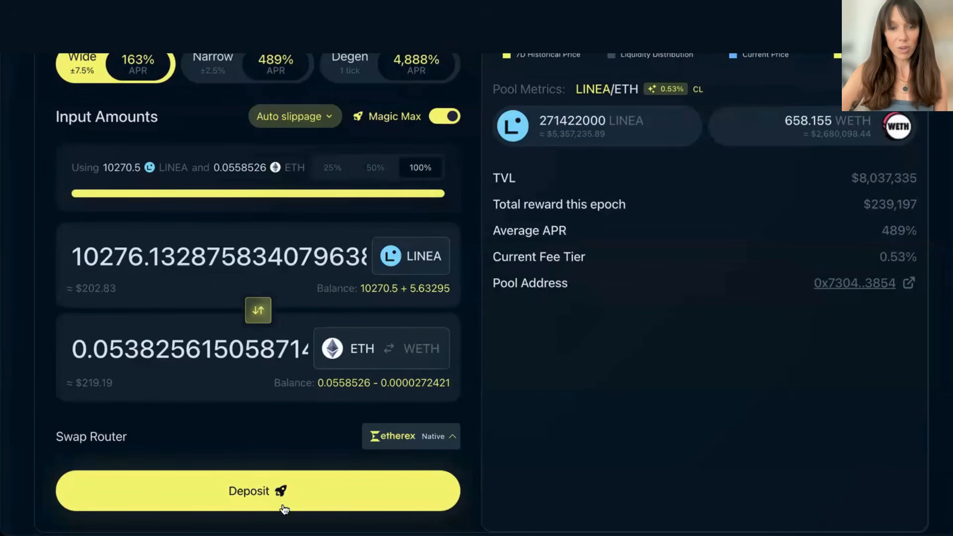
# Step: Submit the LINEA/ETH deposit and confirm the balancing swap of 0.000027242 ETH to LINEA
pyautogui.click(318, 489)
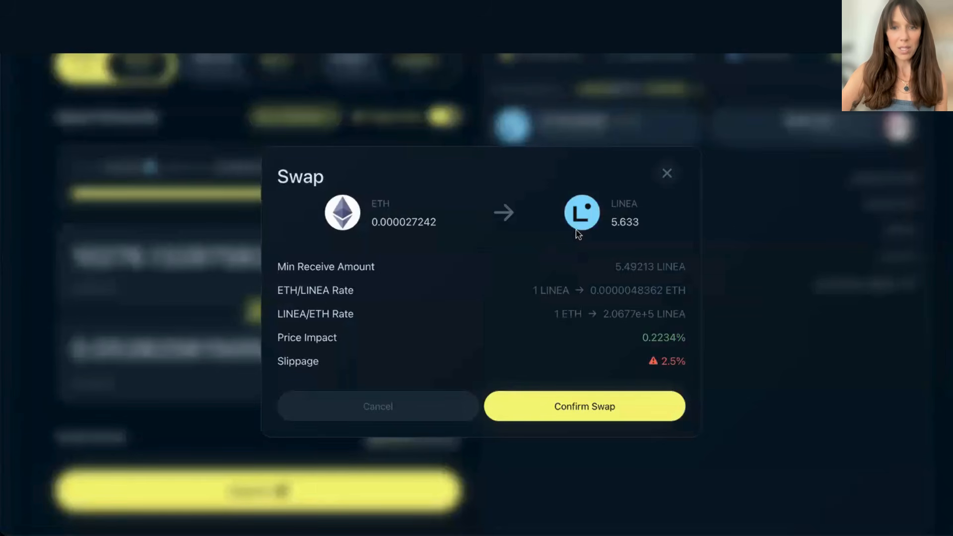
pyautogui.click(605, 407)
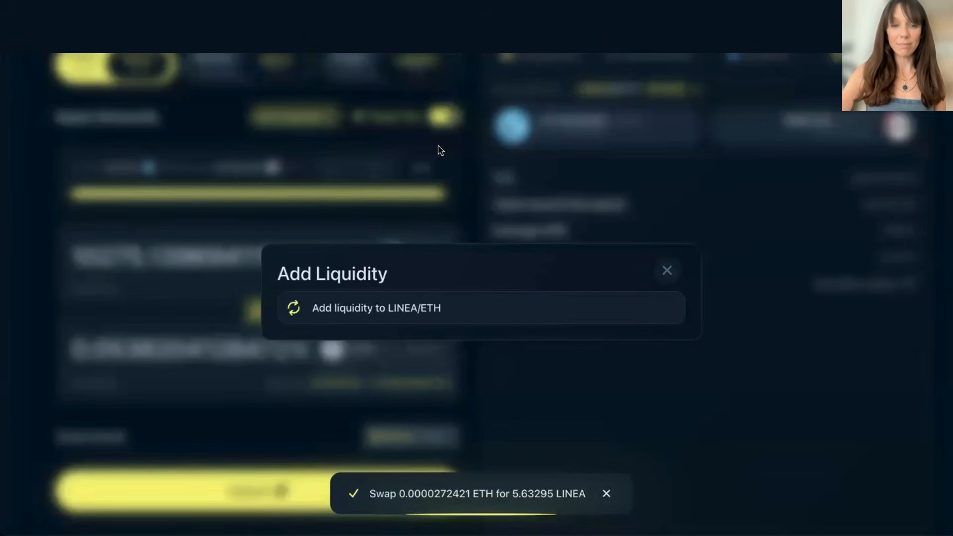
# Step: Review the LINEA/ETH and LINEA/mUSD positions in the My Pools list
pyautogui.scroll(-5, 439, 150)
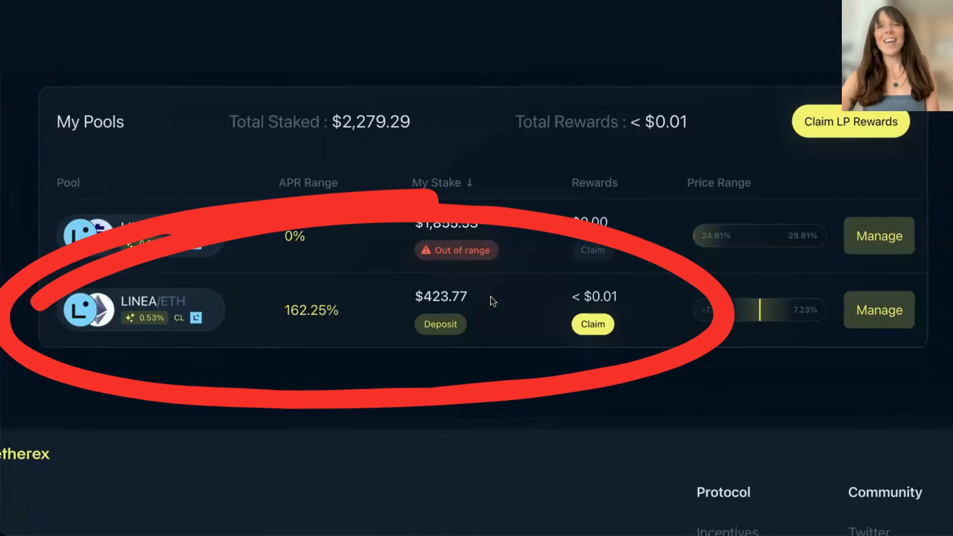
pyautogui.scroll(1, 493, 301)
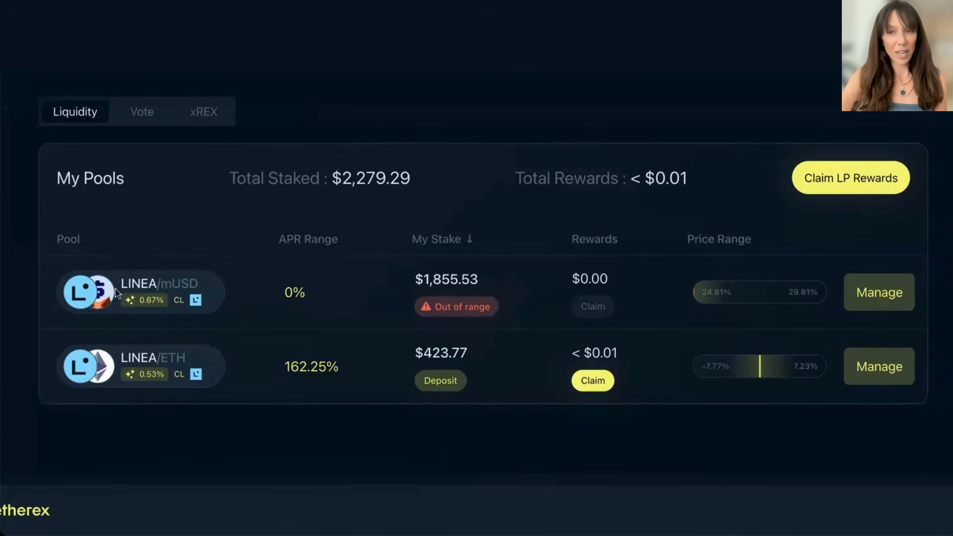
# Step: Examine the LINEA/mUSD position's stake value, token composition and rewards in the My Pools list
pyautogui.moveTo(455, 272)
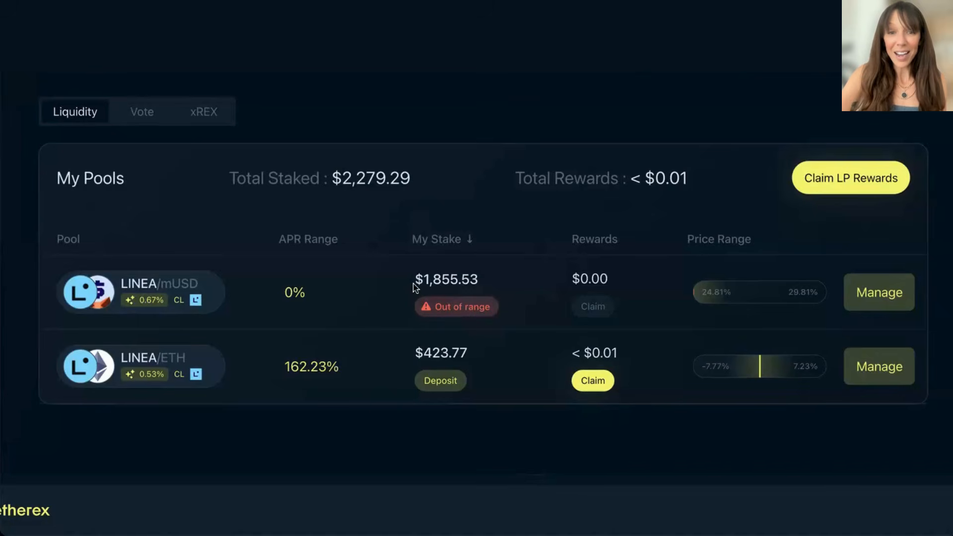
pyautogui.moveTo(413, 281)
pyautogui.moveTo(413, 281); pyautogui.dragTo(483, 286)
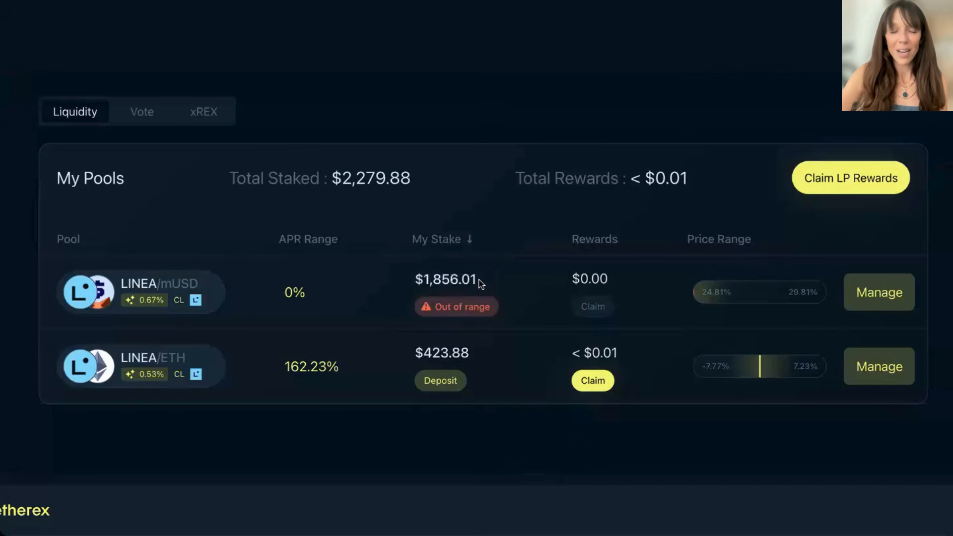
pyautogui.moveTo(397, 283); pyautogui.dragTo(430, 277)
pyautogui.click(417, 276)
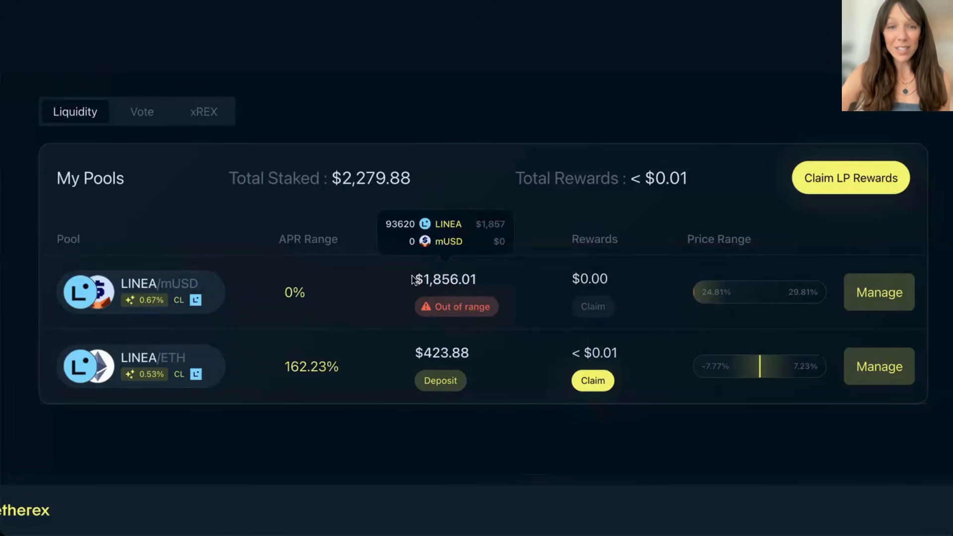
pyautogui.moveTo(418, 275); pyautogui.dragTo(494, 279)
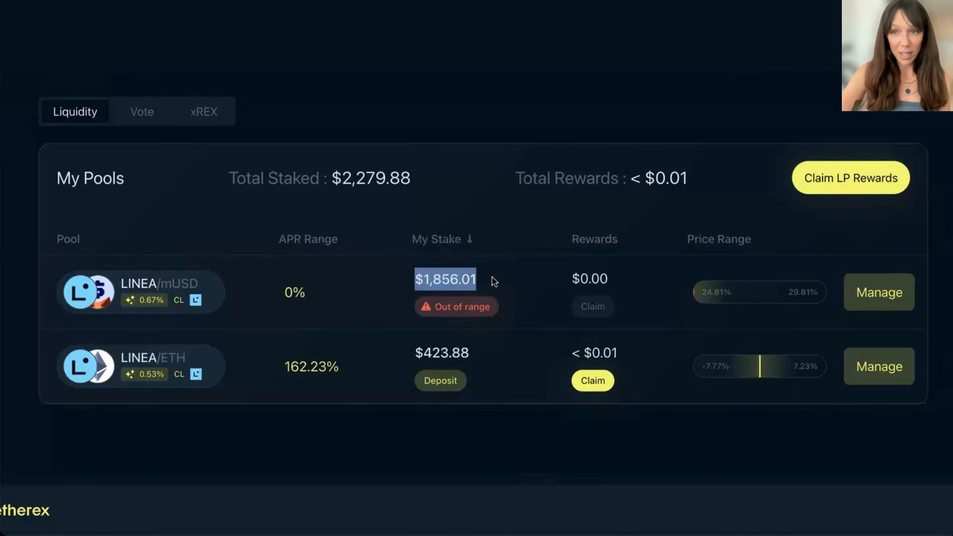
pyautogui.moveTo(607, 278); pyautogui.dragTo(575, 278)
pyautogui.click(575, 279)
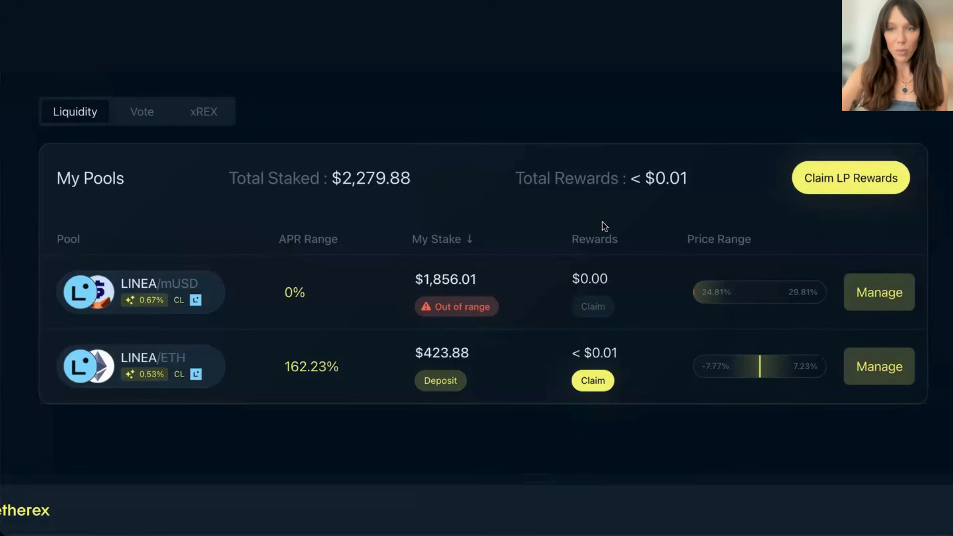
pyautogui.doubleClick(425, 280)
pyautogui.click(425, 281)
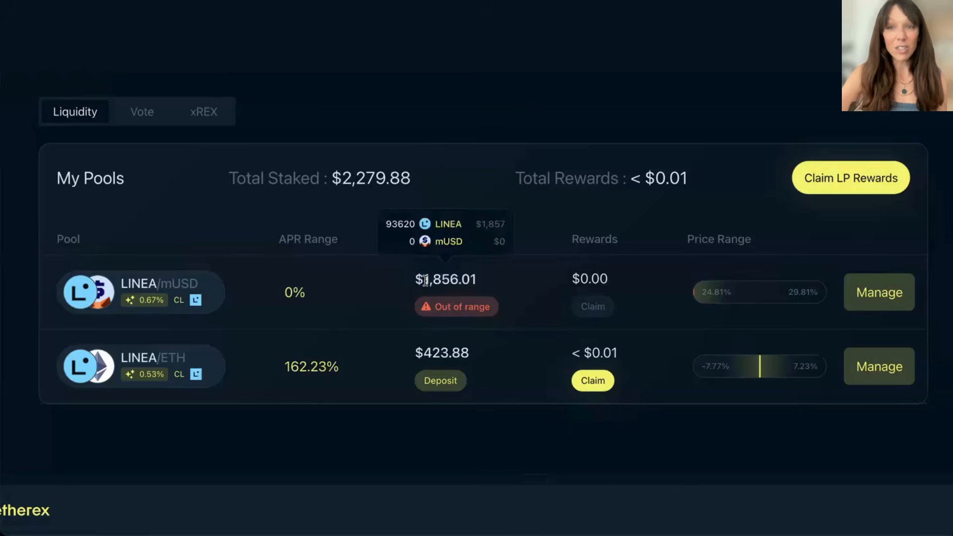
pyautogui.doubleClick(572, 280)
pyautogui.click(611, 282)
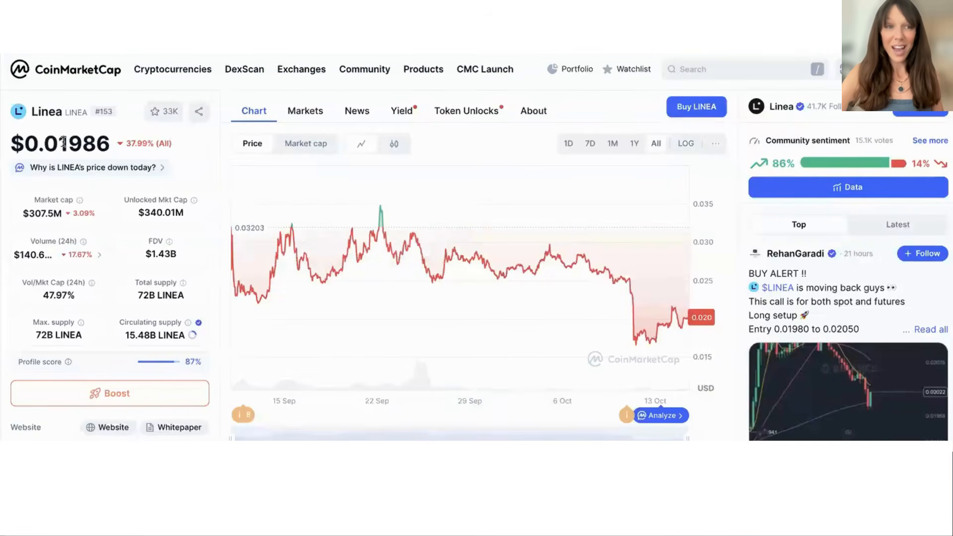
# Step: Switch to CoinMarketCap and check the current LINEA price and its 7D price chart
pyautogui.moveTo(107, 143); pyautogui.dragTo(21, 142)
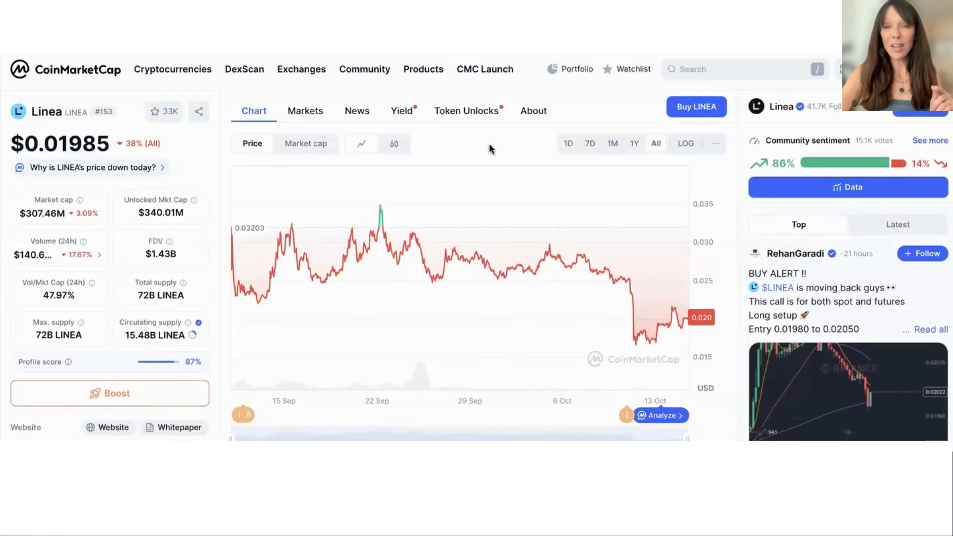
pyautogui.click(590, 144)
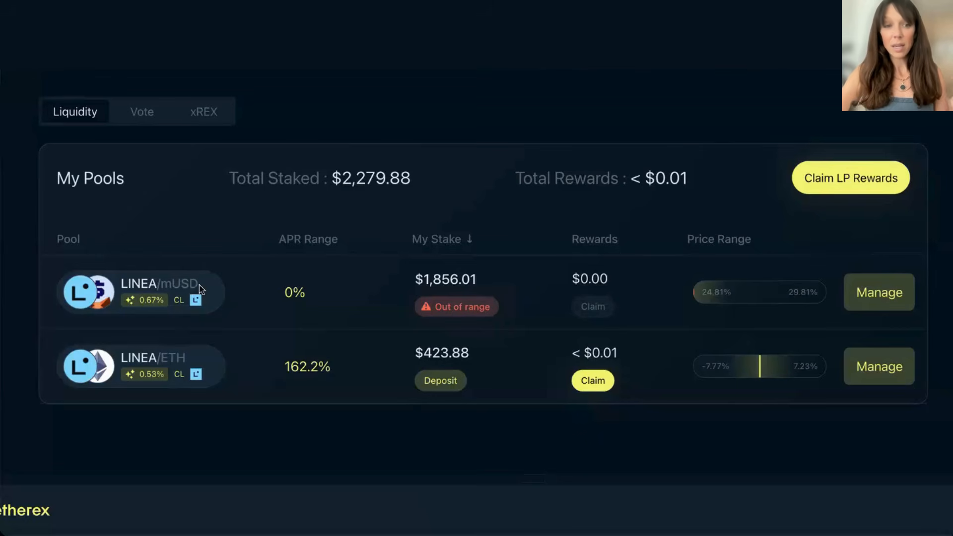
# Step: Return to Etherex and preview a 100% liquidity decrease on the LINEA/mUSD position, checking the LINEA and mUSD amounts without withdrawing
pyautogui.moveTo(198, 285); pyautogui.dragTo(160, 284)
pyautogui.click(305, 283)
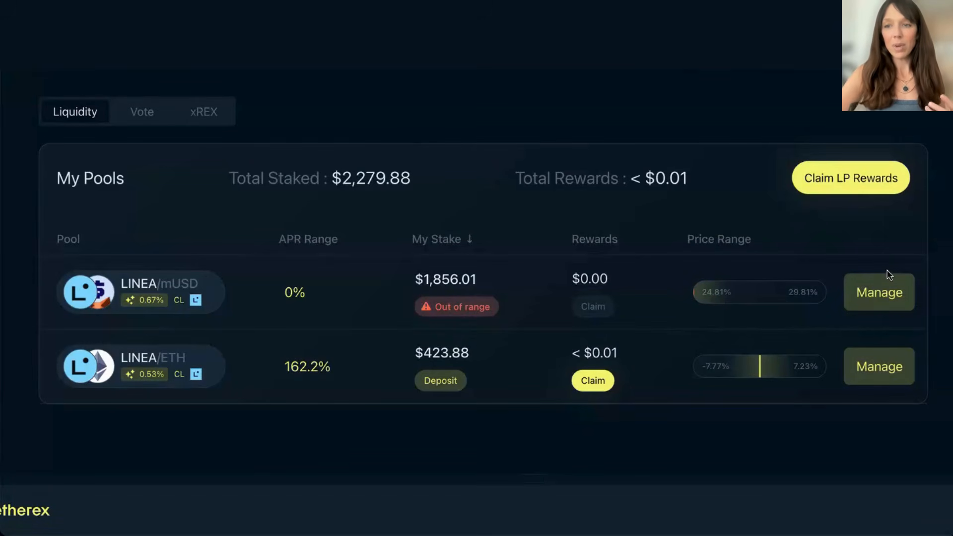
pyautogui.click(882, 294)
pyautogui.scroll(-8, 228, 380)
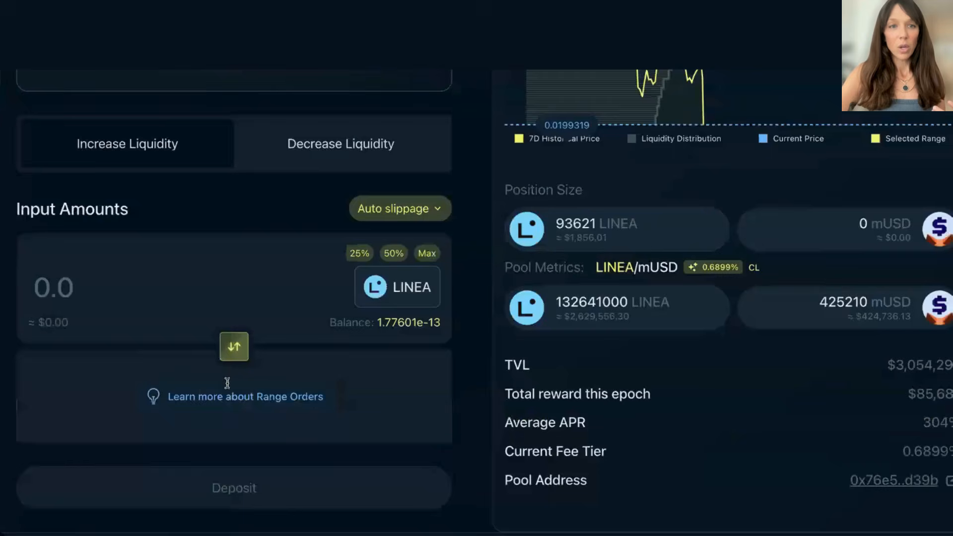
pyautogui.click(341, 145)
pyautogui.scroll(-2, 282, 269)
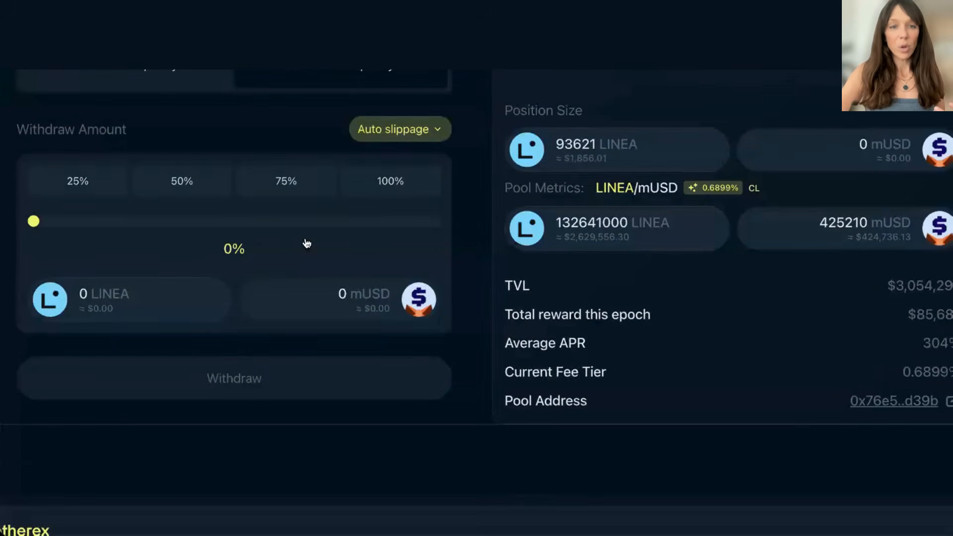
pyautogui.click(384, 177)
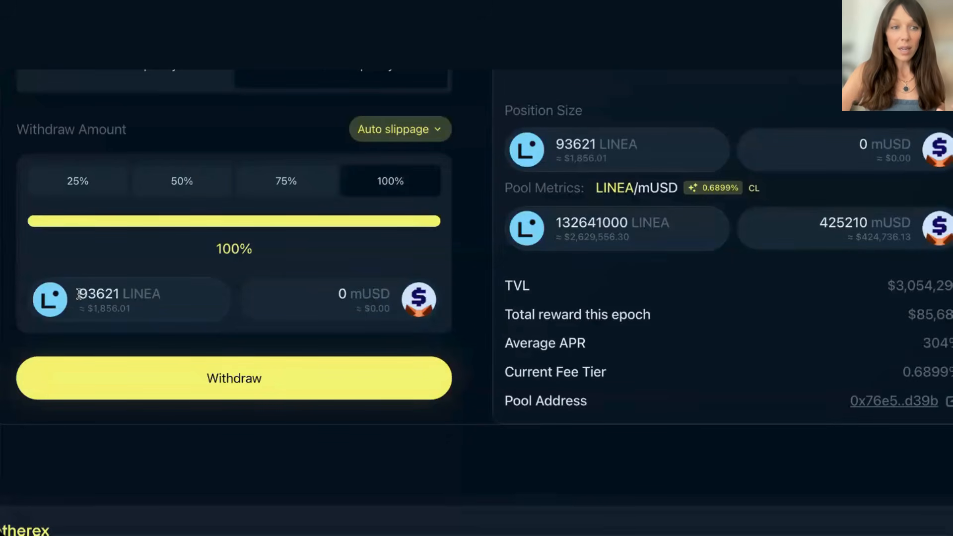
pyautogui.doubleClick(123, 295)
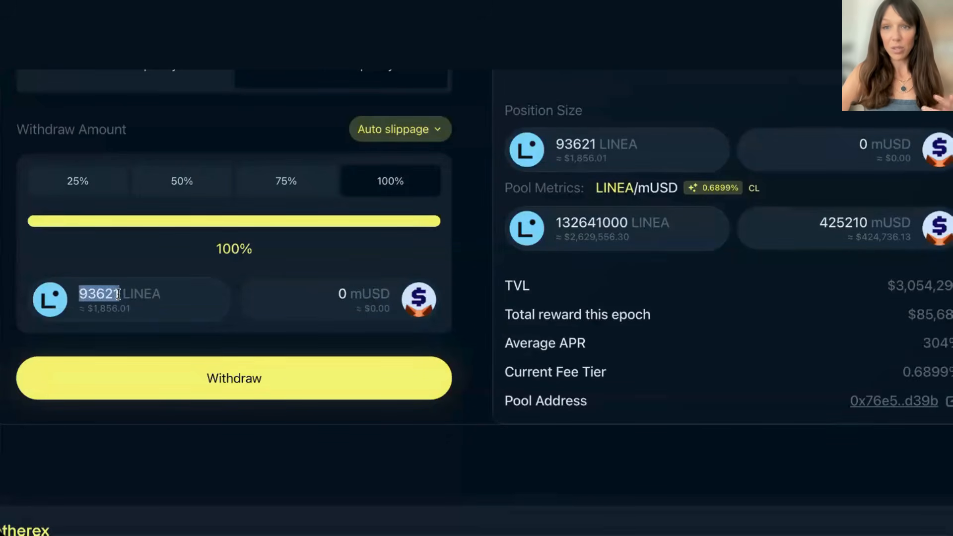
pyautogui.moveTo(338, 295); pyautogui.dragTo(383, 299)
pyautogui.click(376, 255)
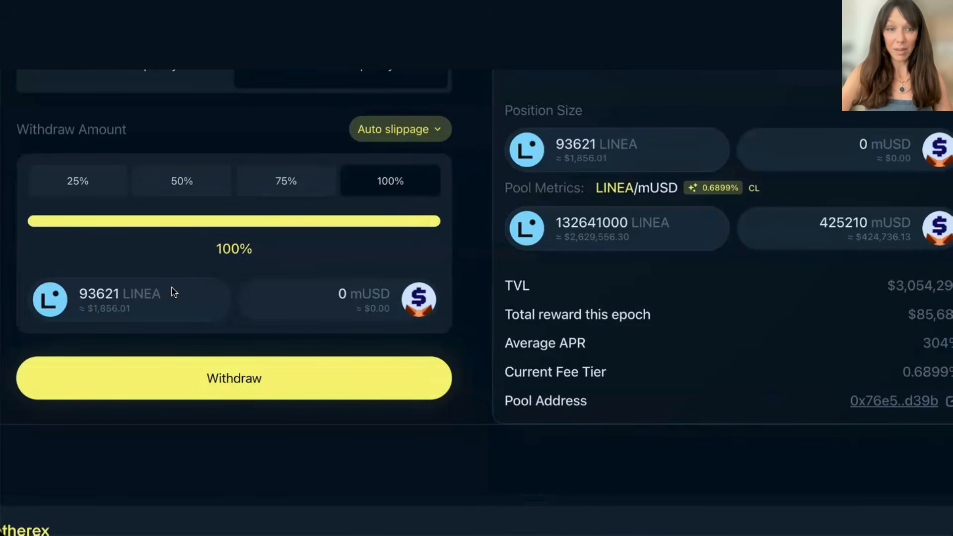
pyautogui.scroll(10, 174, 293)
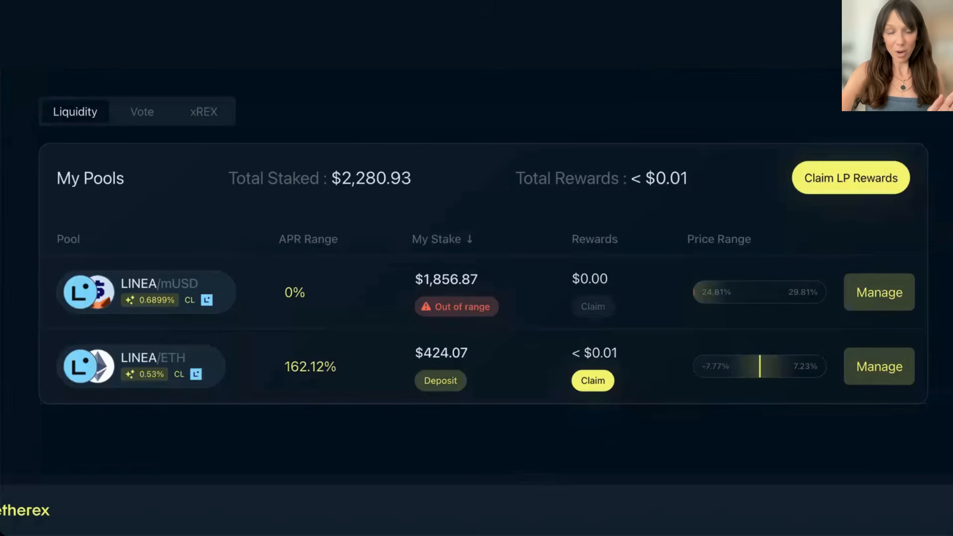
# Step: Check the stake value of the out-of-range LINEA/mUSD position in My Pools
pyautogui.moveTo(467, 298)
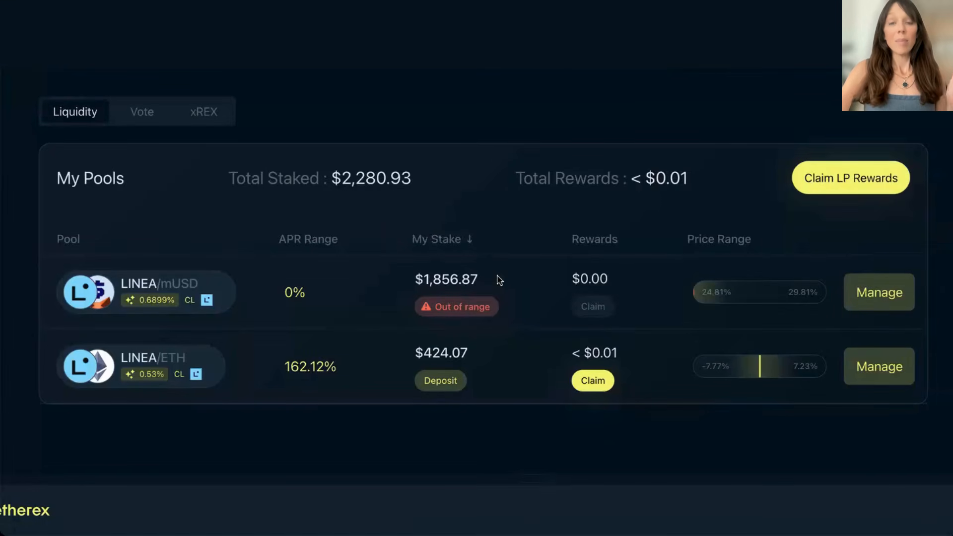
pyautogui.moveTo(501, 273)
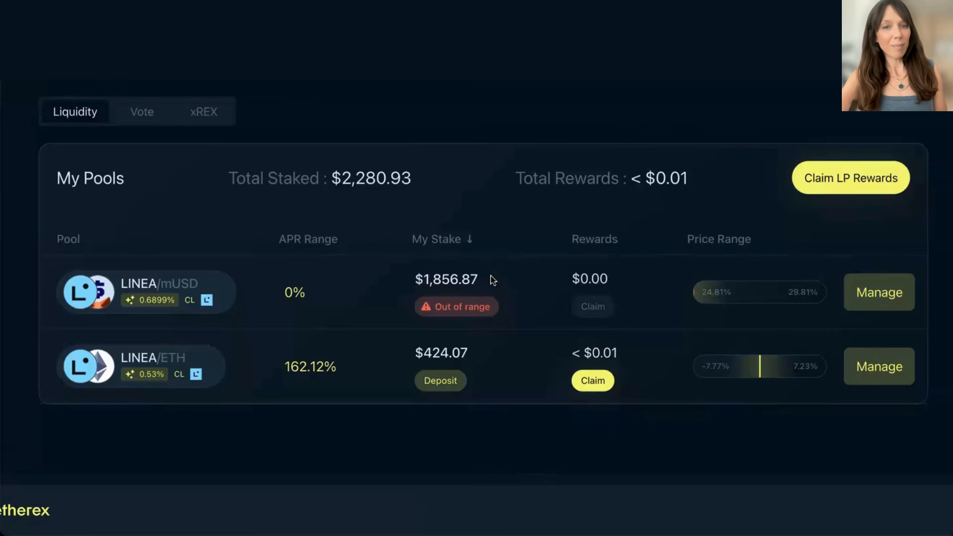
pyautogui.moveTo(493, 280); pyautogui.dragTo(411, 280)
pyautogui.click(533, 277)
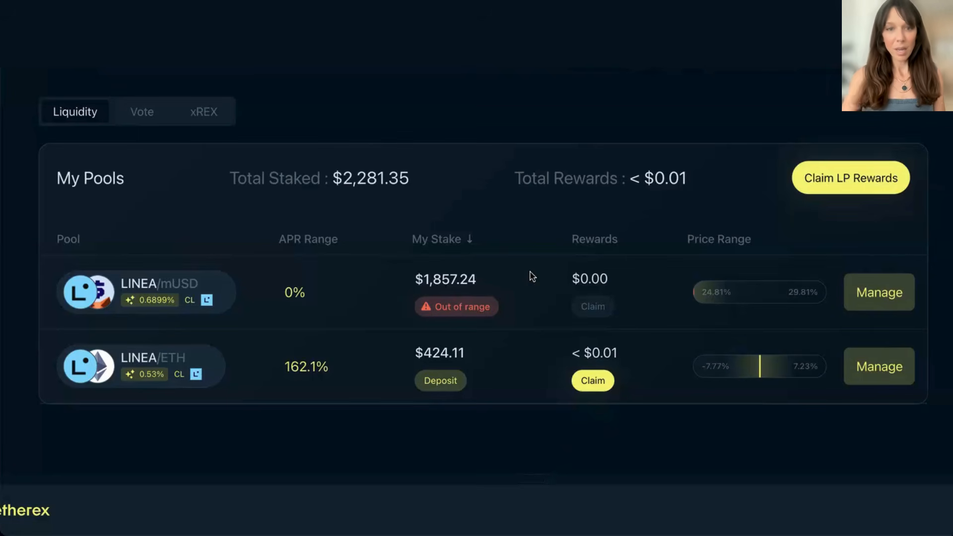
# Step: Browse the list of liquidity pools and compare the TVL and APR of LINEA/ETH with the other pools
pyautogui.scroll(2, 532, 274)
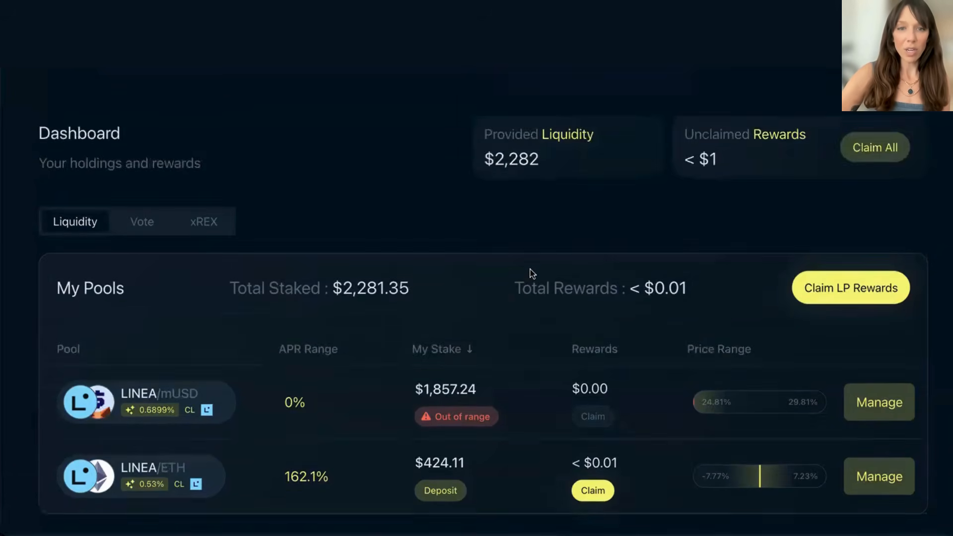
pyautogui.scroll(1, 532, 274)
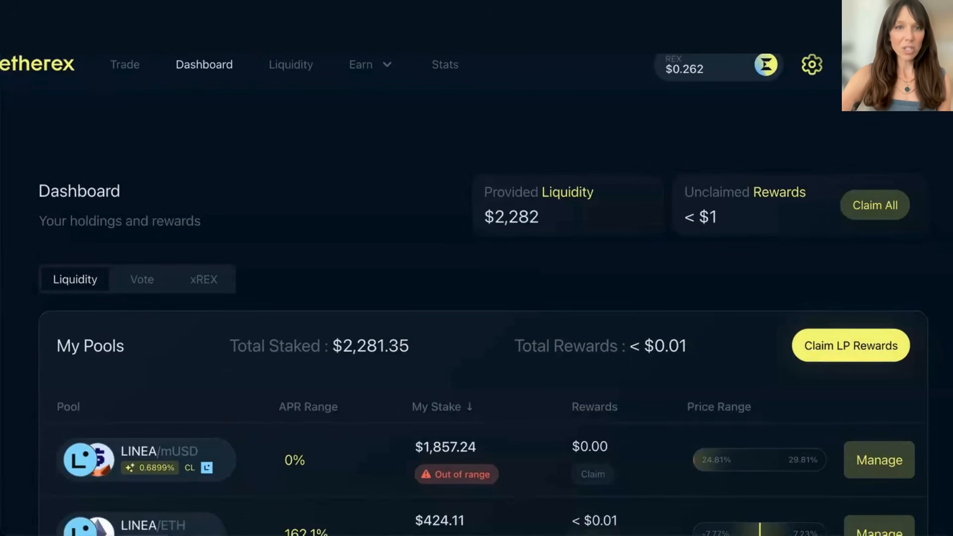
pyautogui.click(299, 69)
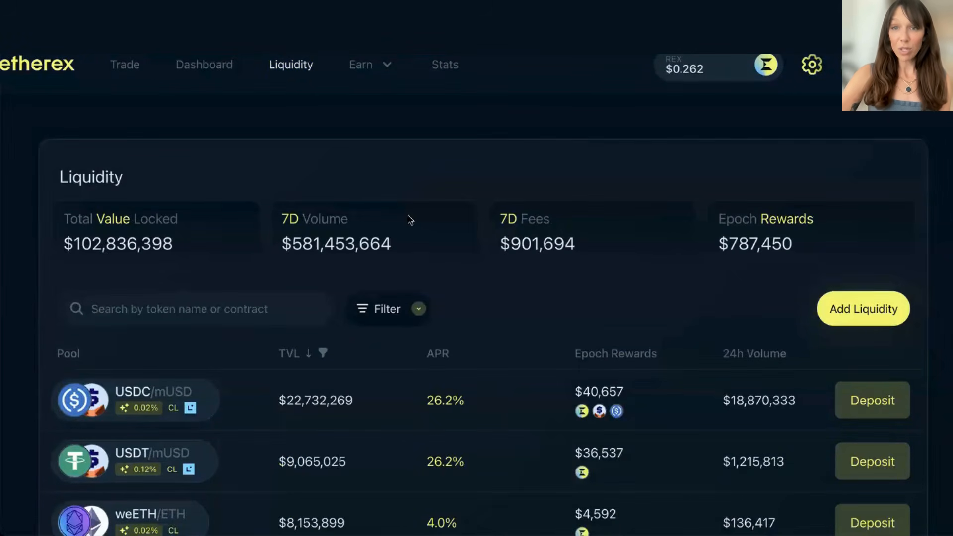
pyautogui.scroll(-2, 410, 220)
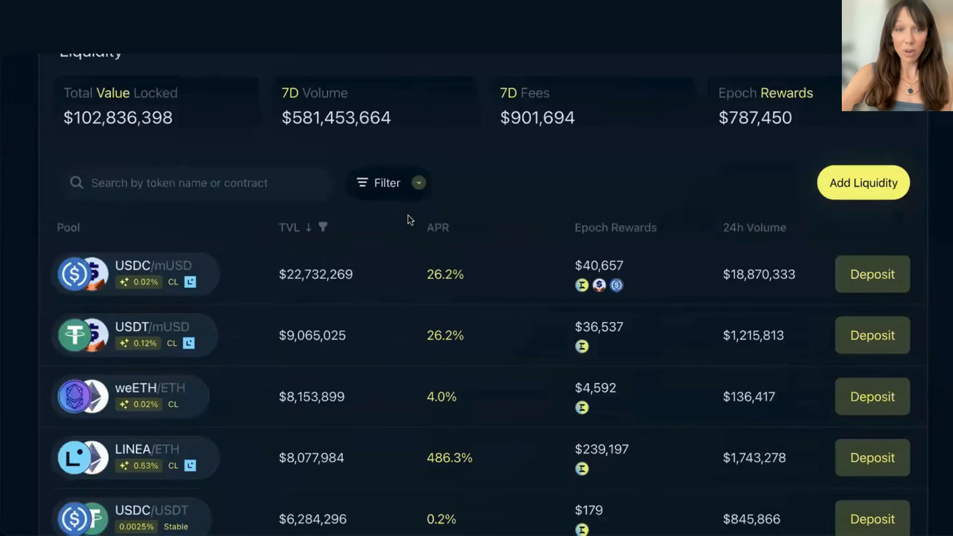
pyautogui.scroll(-1, 409, 220)
pyautogui.scroll(-2, 410, 220)
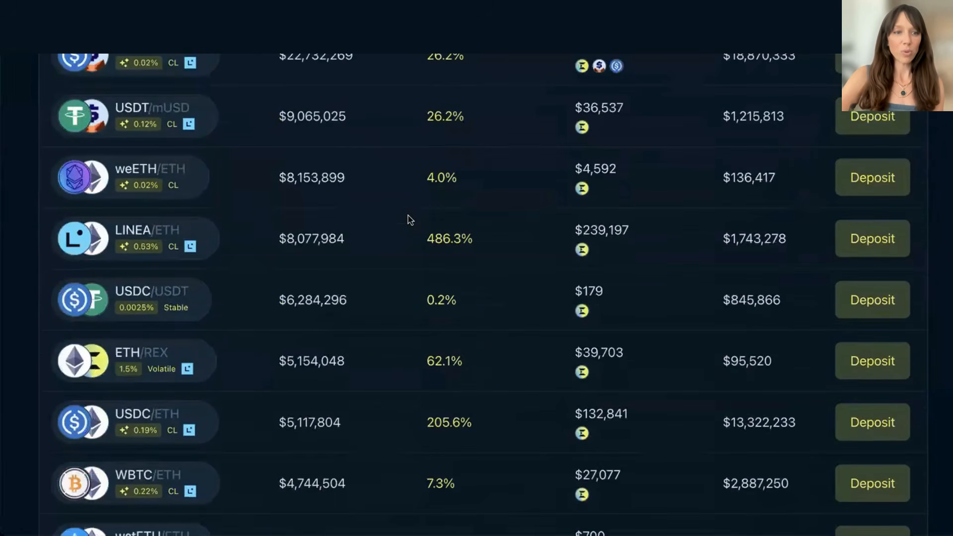
pyautogui.scroll(-3, 410, 220)
pyautogui.scroll(2, 409, 220)
pyautogui.scroll(1, 409, 220)
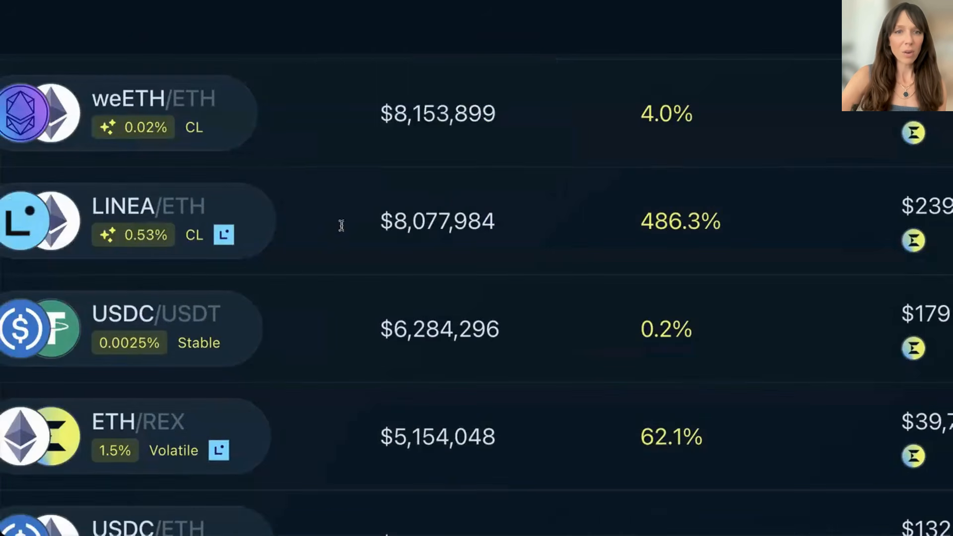
pyautogui.moveTo(445, 221)
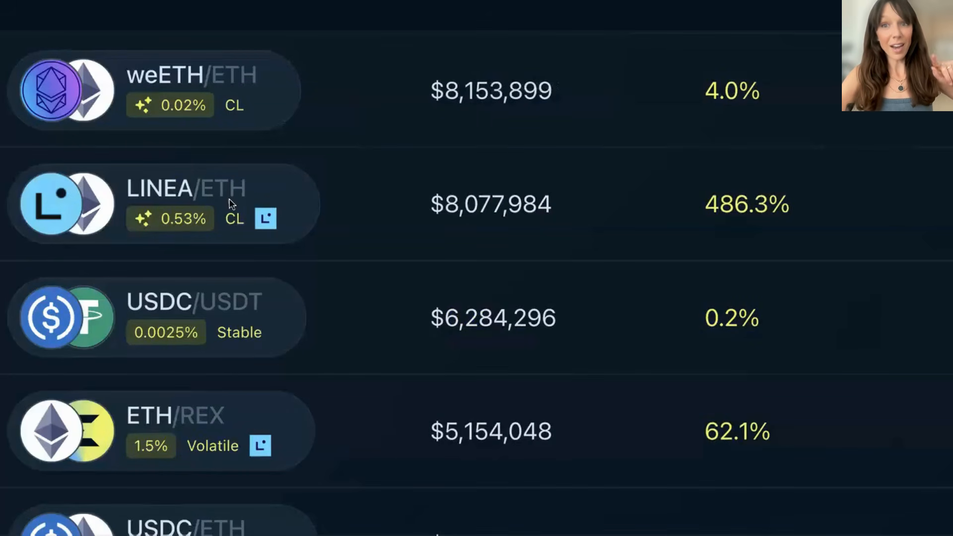
pyautogui.moveTo(553, 194)
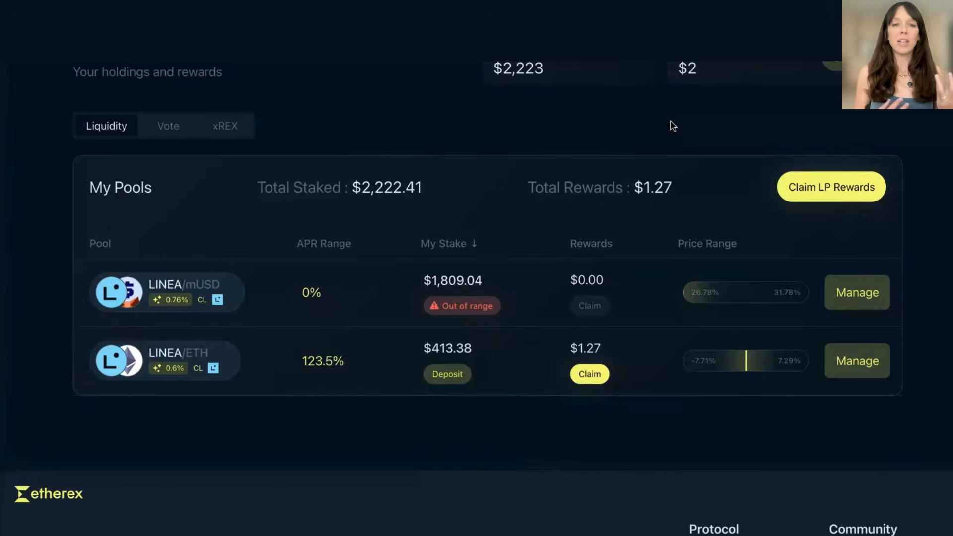
# Step: Open the LINEA/mUSD position, set its liquidity decrease to 100% and review the LINEA and mUSD amounts to be returned
pyautogui.click(861, 293)
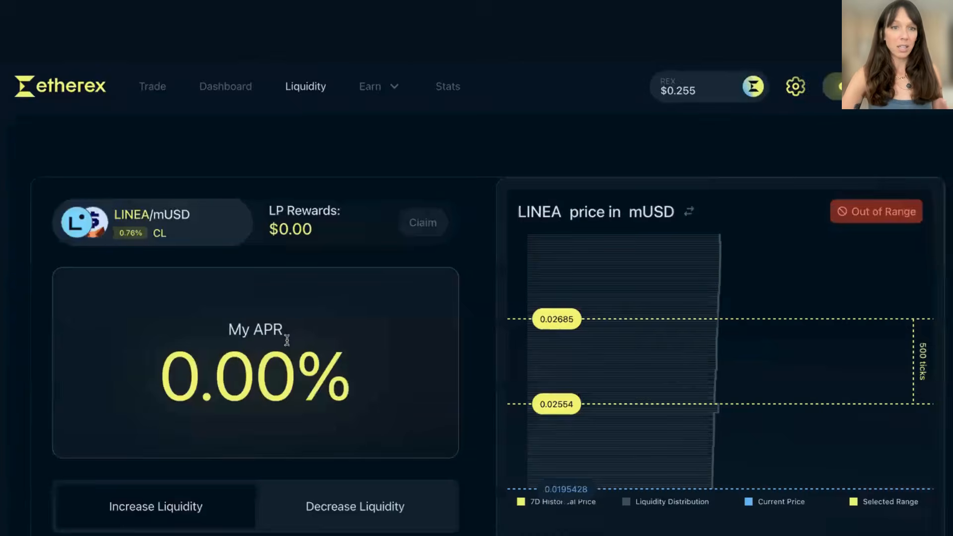
pyautogui.scroll(-5, 286, 337)
pyautogui.click(392, 232)
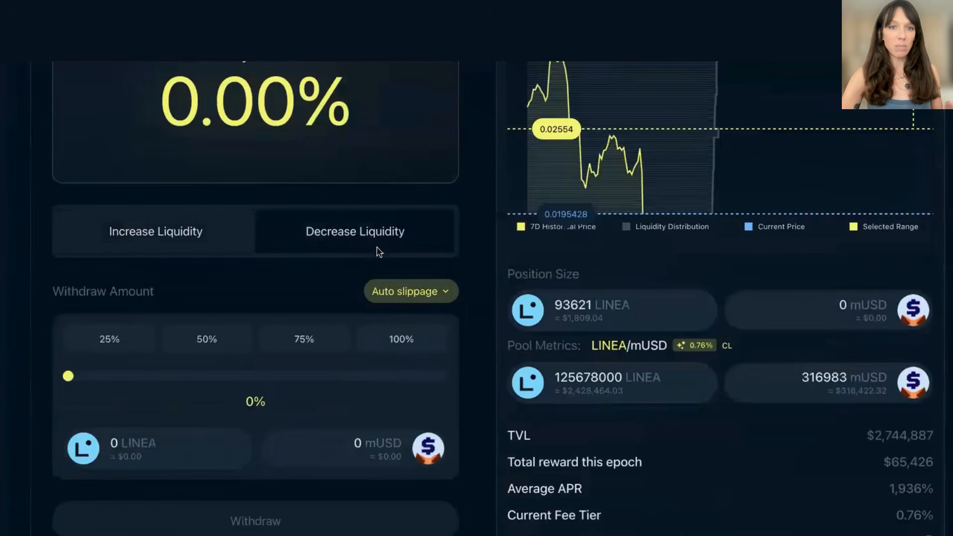
pyautogui.click(184, 339)
pyautogui.click(347, 338)
pyautogui.click(382, 347)
pyautogui.scroll(-2, 209, 432)
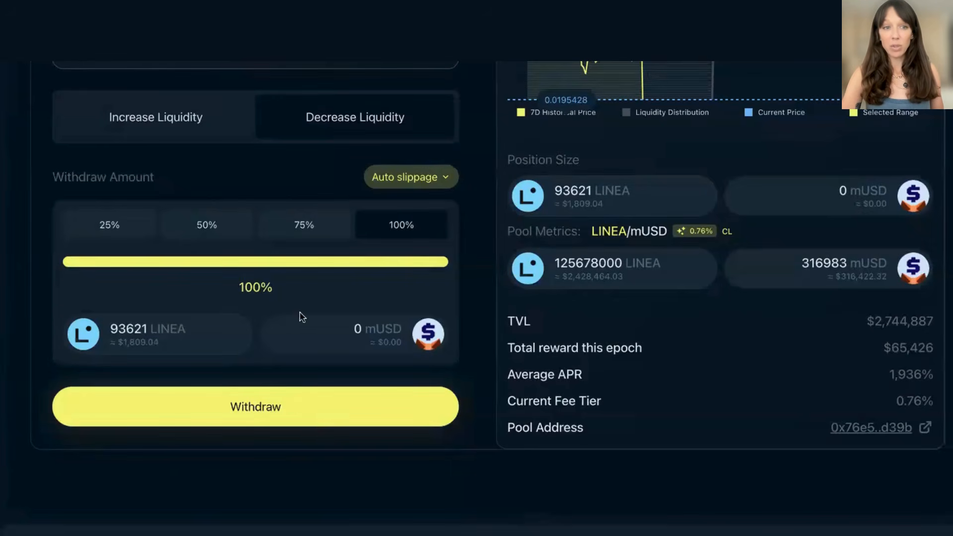
pyautogui.moveTo(97, 333); pyautogui.dragTo(187, 330)
pyautogui.tripleClick(159, 329)
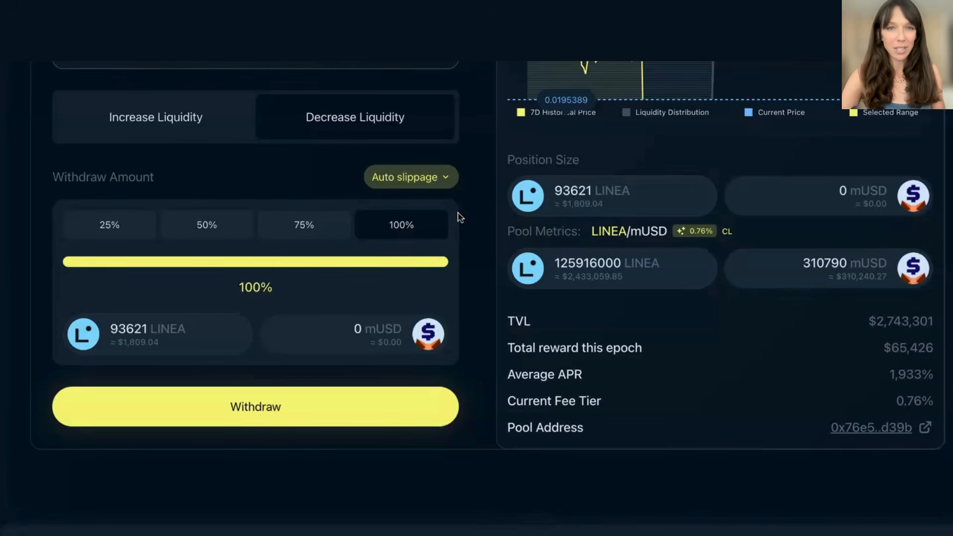
# Step: Check the LINEA/mUSD stake on the dashboard and reopen that position's liquidity decrease options
pyautogui.scroll(8, 461, 217)
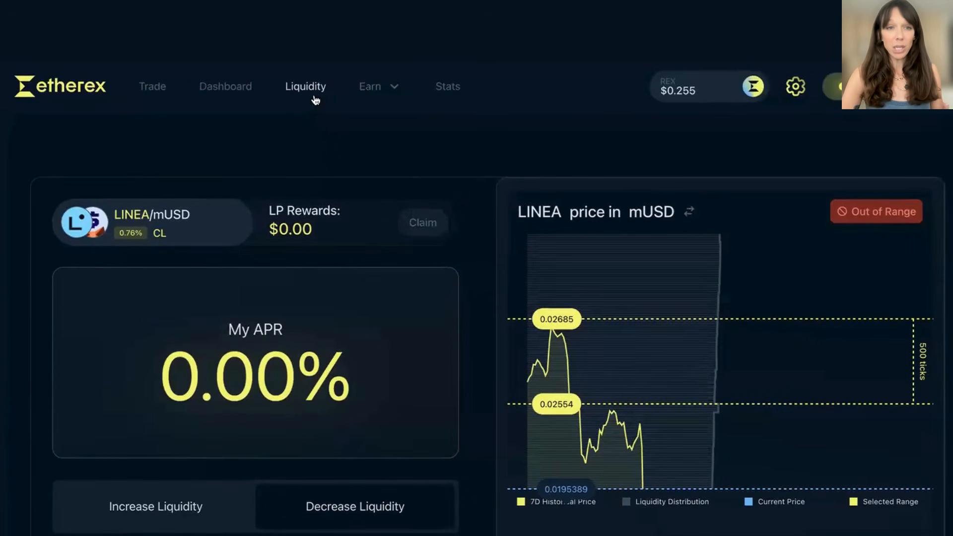
pyautogui.click(240, 90)
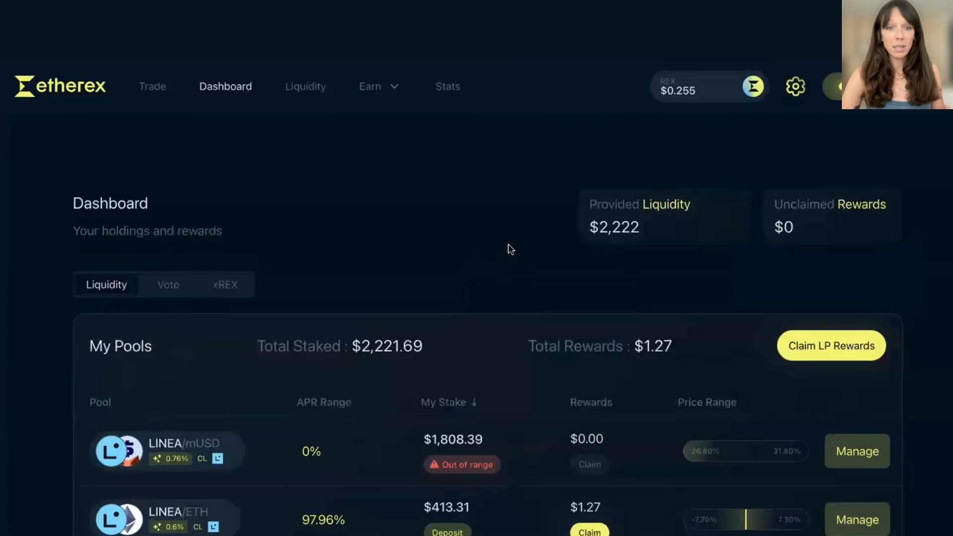
pyautogui.scroll(-3, 511, 250)
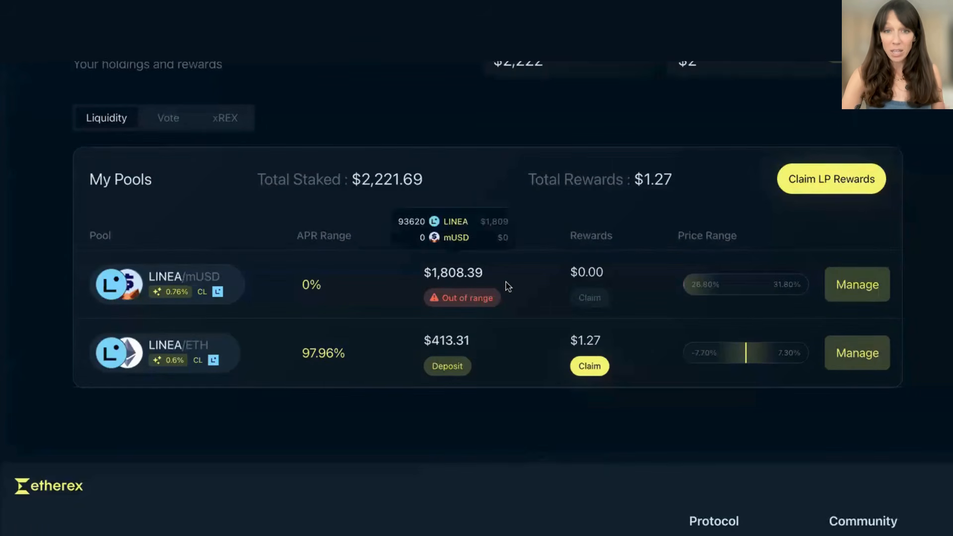
pyautogui.click(854, 284)
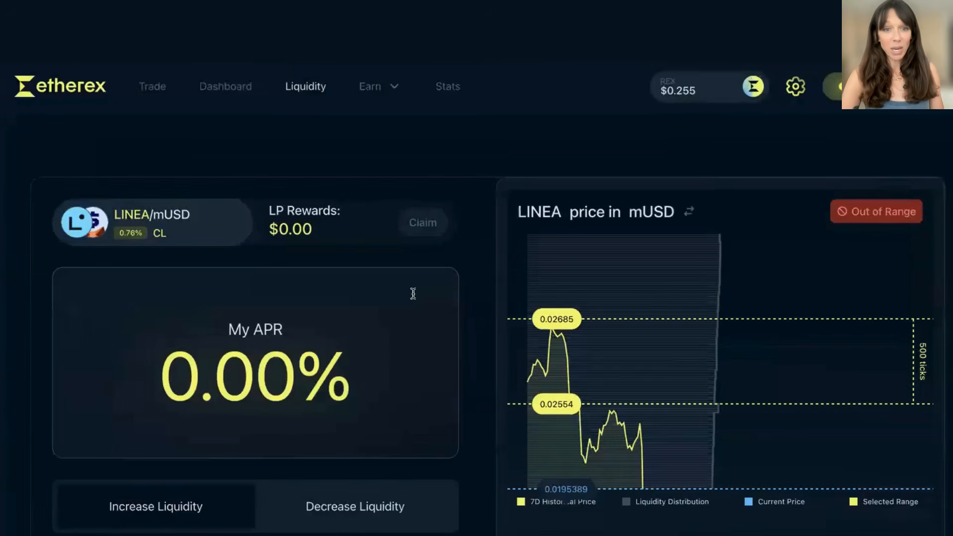
pyautogui.scroll(-5, 318, 367)
pyautogui.click(383, 293)
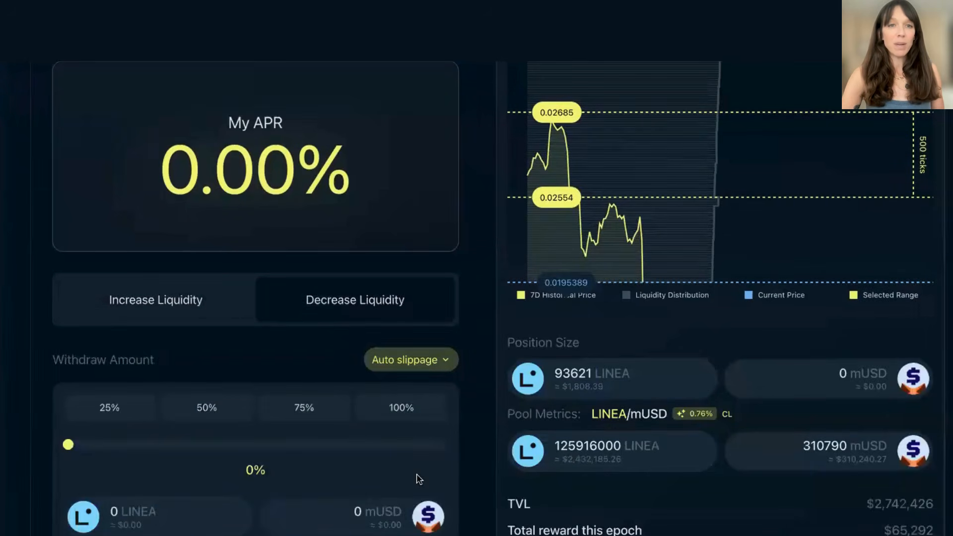
# Step: Check the LINEA/ETH APR in the list of liquidity pools and open that pool's new position form
pyautogui.scroll(5, 418, 477)
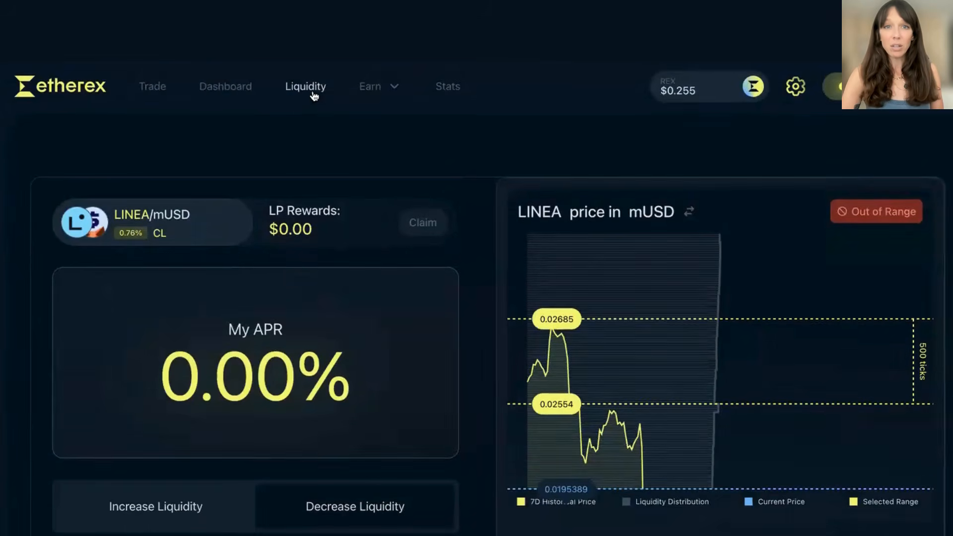
pyautogui.click(315, 94)
pyautogui.scroll(-3, 424, 391)
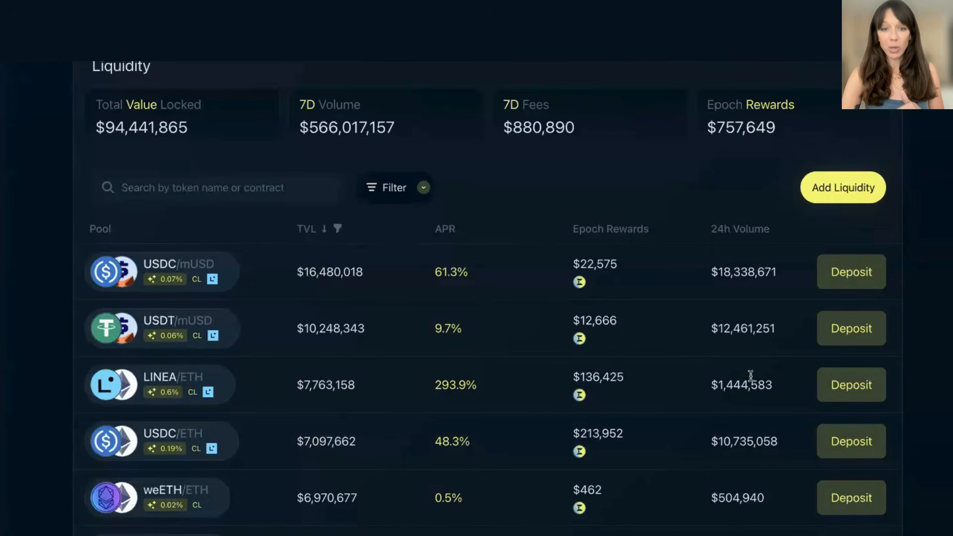
pyautogui.moveTo(485, 387); pyautogui.dragTo(431, 386)
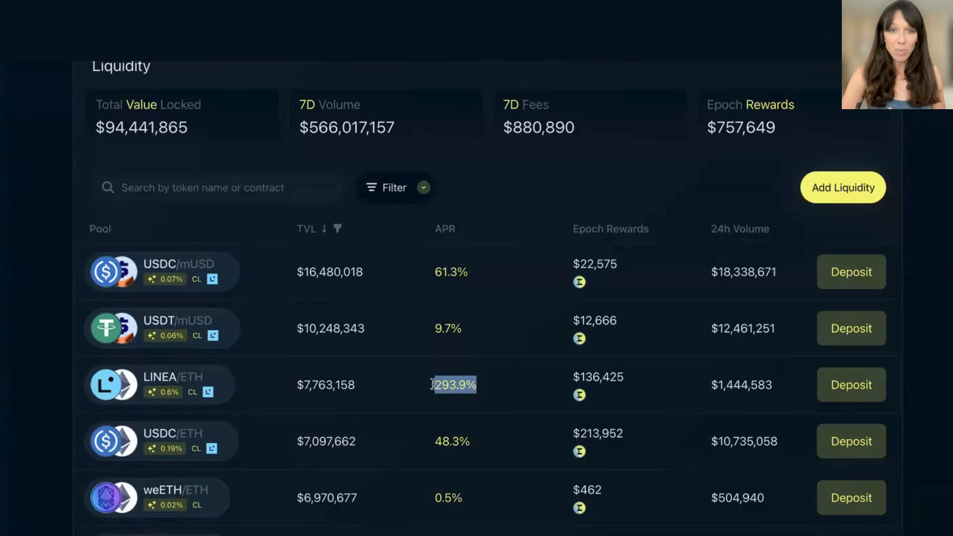
pyautogui.click(527, 394)
pyautogui.click(866, 389)
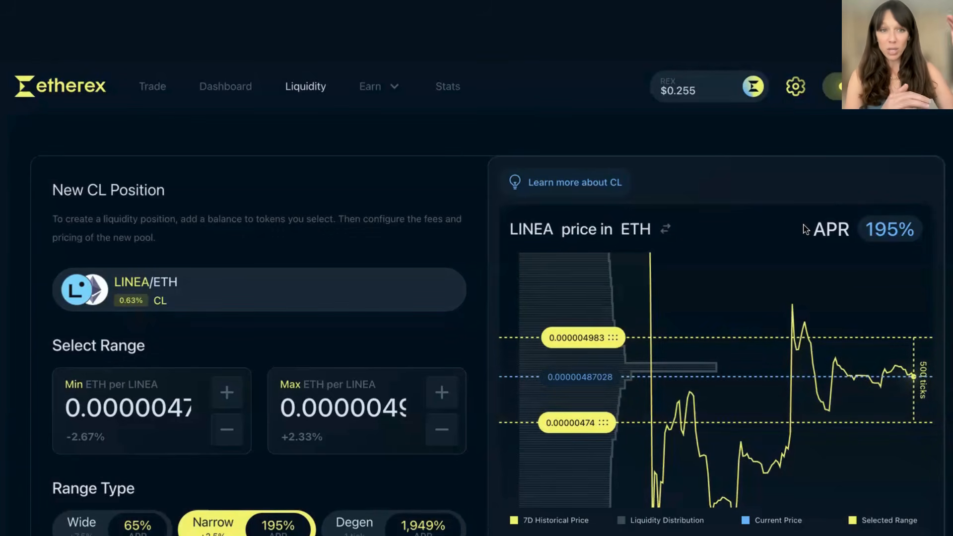
# Step: Check My Pools on the dashboard, then reopen the LINEA/ETH deposit form and try Magic Max on and off
pyautogui.click(225, 85)
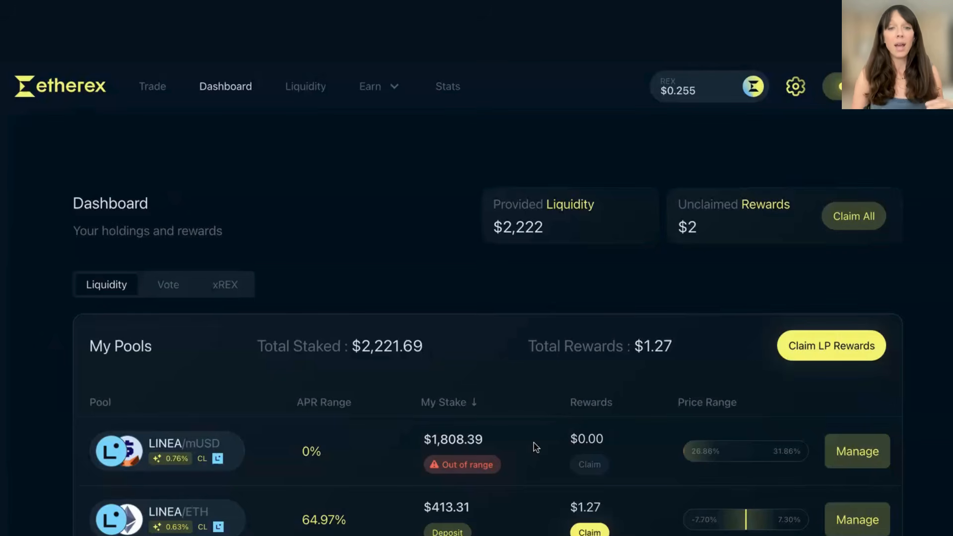
pyautogui.click(306, 94)
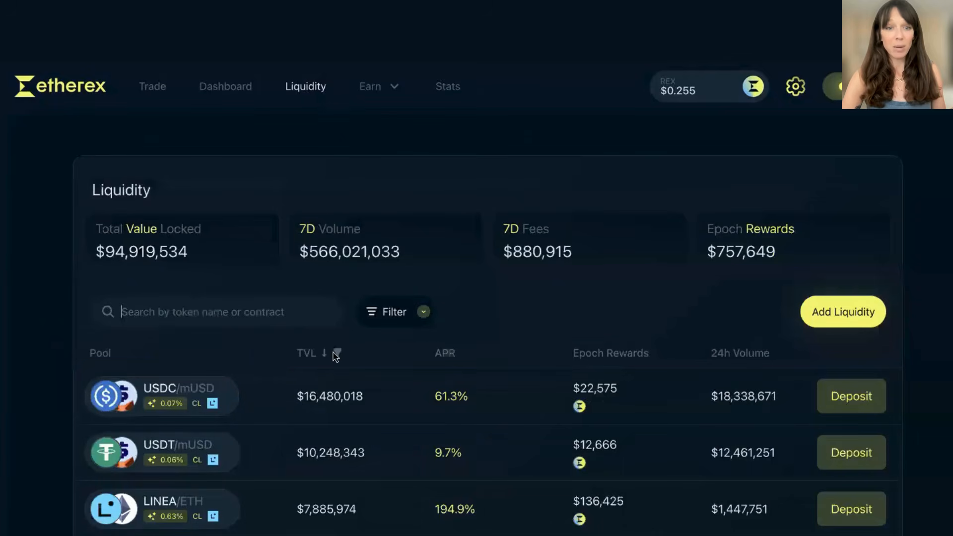
pyautogui.scroll(-3, 471, 283)
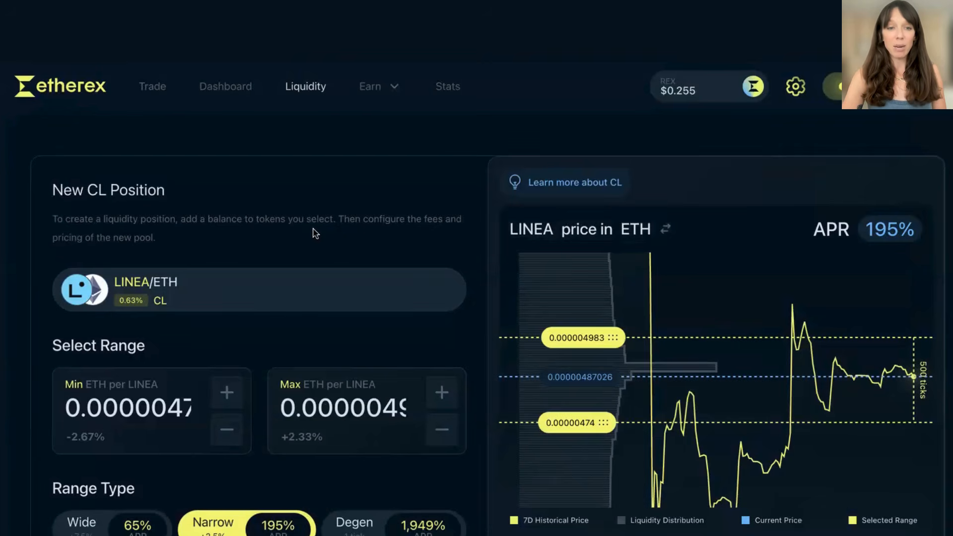
pyautogui.scroll(-3, 314, 228)
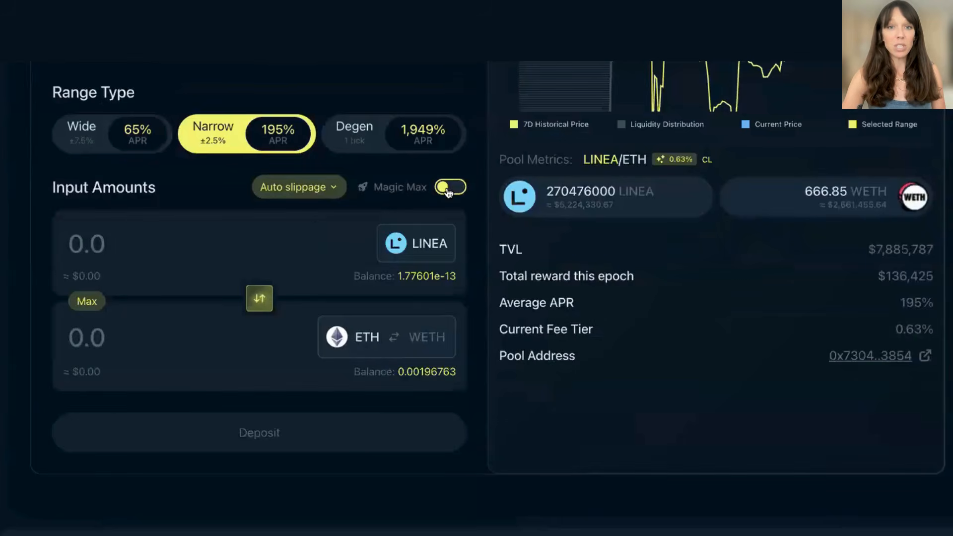
pyautogui.click(448, 191)
pyautogui.click(448, 192)
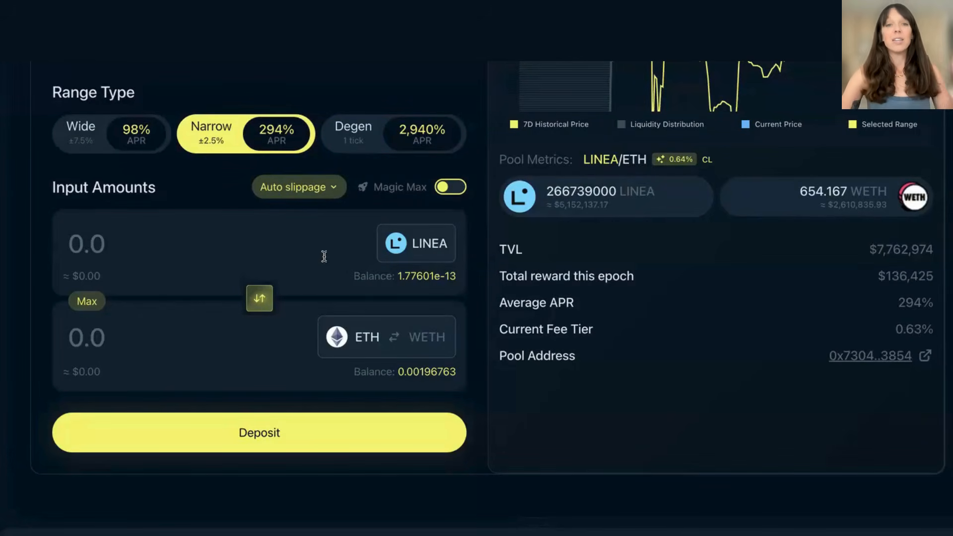
# Step: Preview Magic Max at 100% for the LINEA/ETH deposit, switch it off and return to the dashboard without depositing
pyautogui.scroll(8, 373, 240)
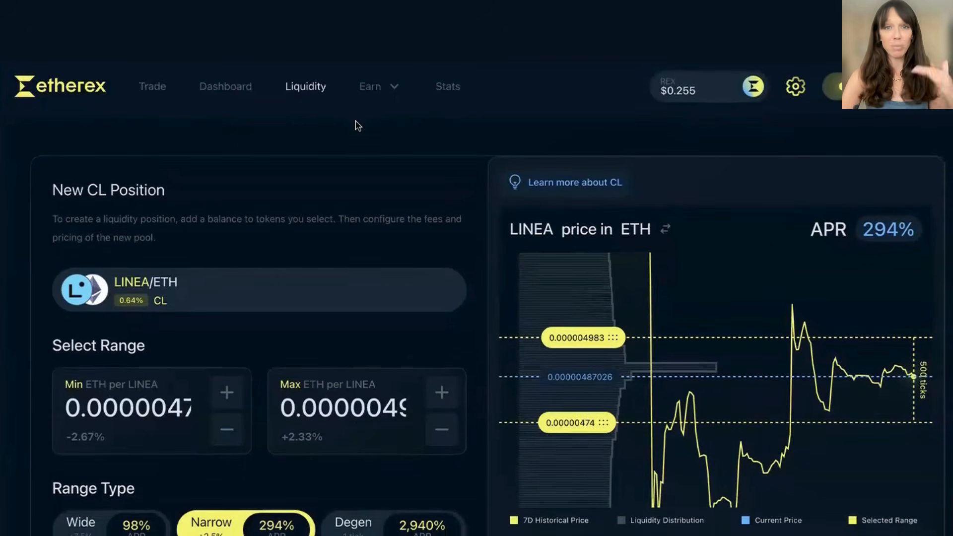
pyautogui.scroll(-8, 356, 126)
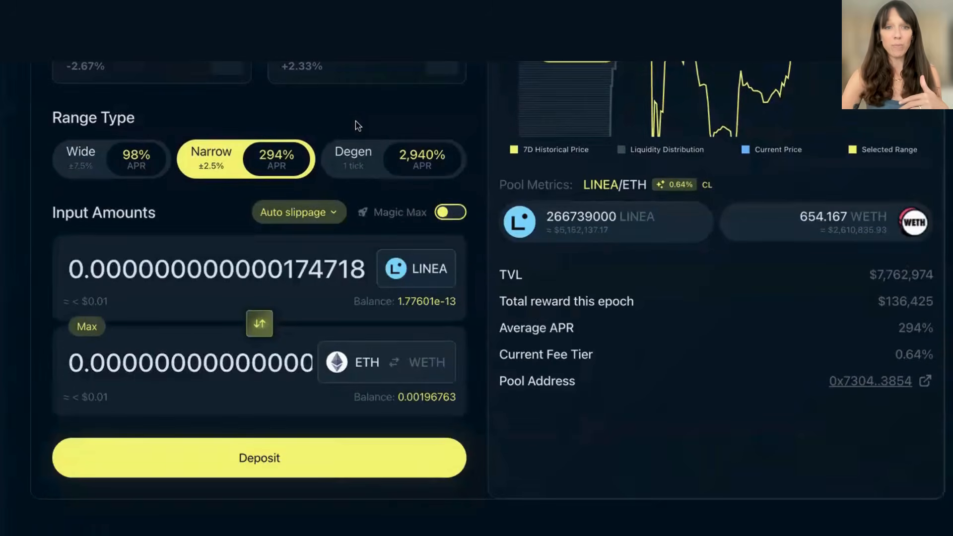
pyautogui.click(448, 213)
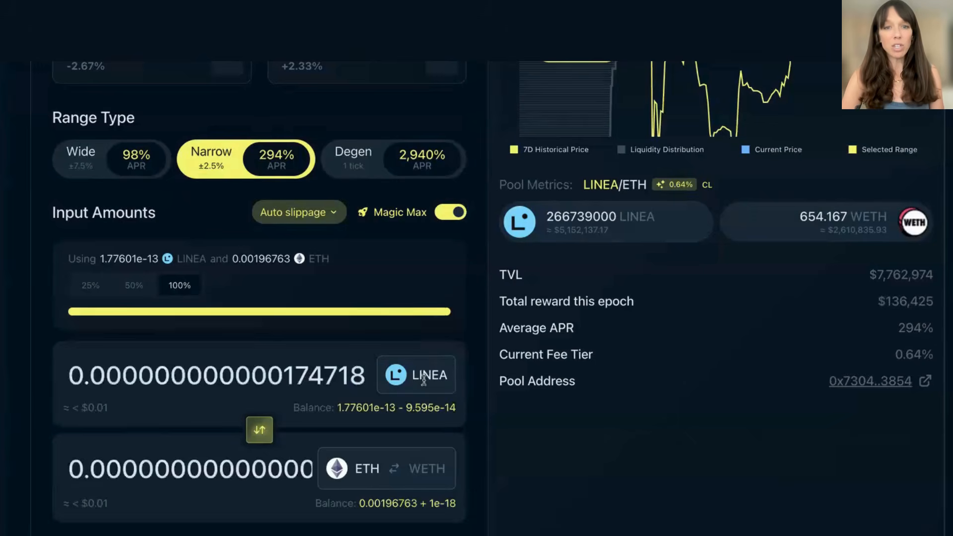
pyautogui.click(449, 214)
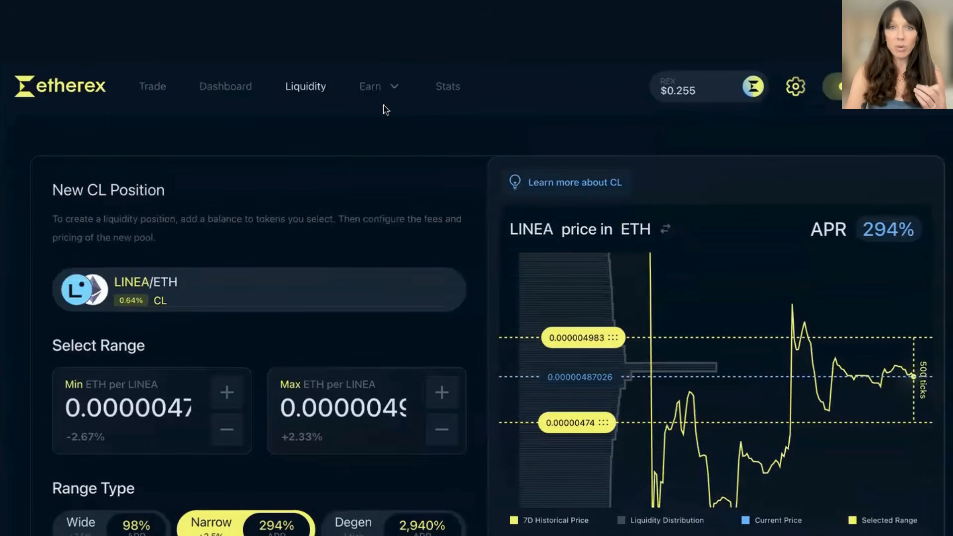
pyautogui.click(234, 87)
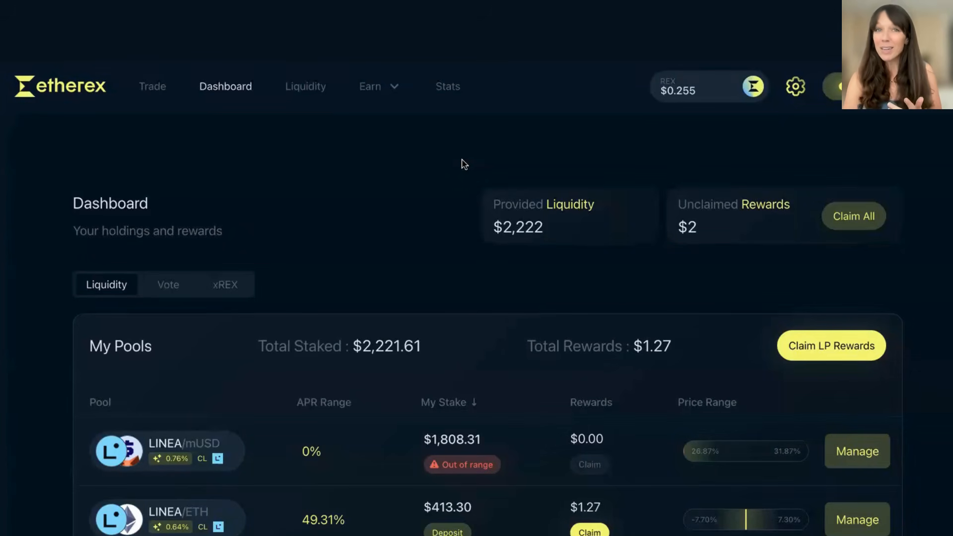
pyautogui.moveTo(379, 105)
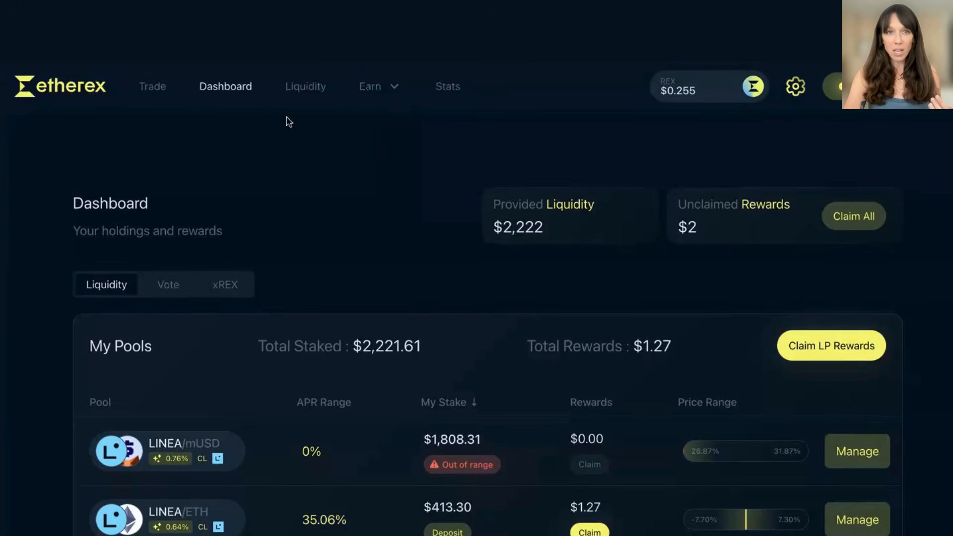
# Step: Open the swap form and choose REX as the token to receive for ETH
pyautogui.click(155, 97)
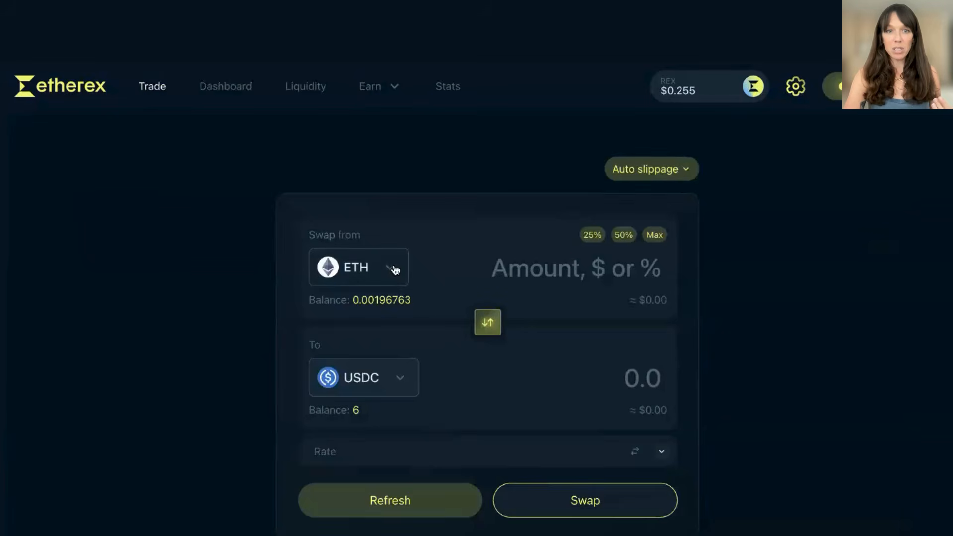
pyautogui.click(405, 383)
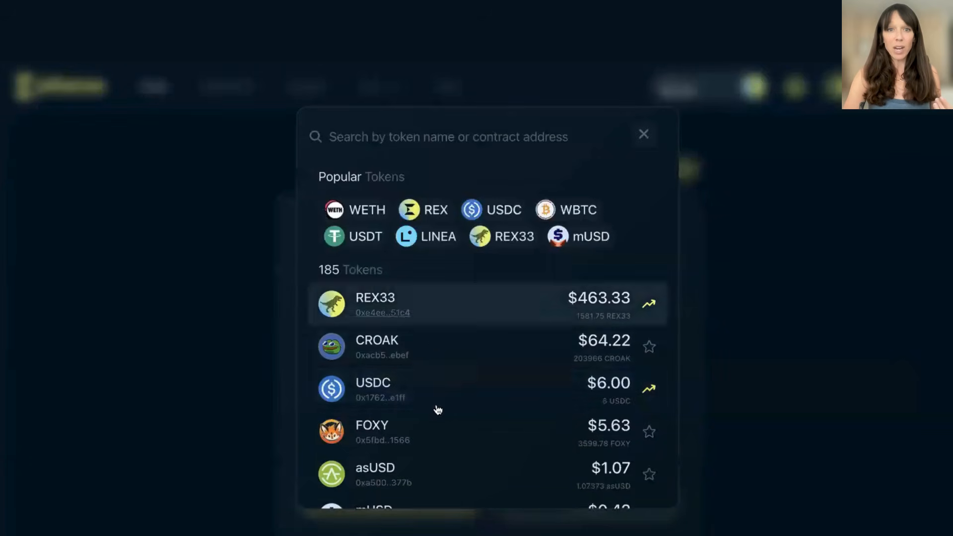
pyautogui.click(435, 213)
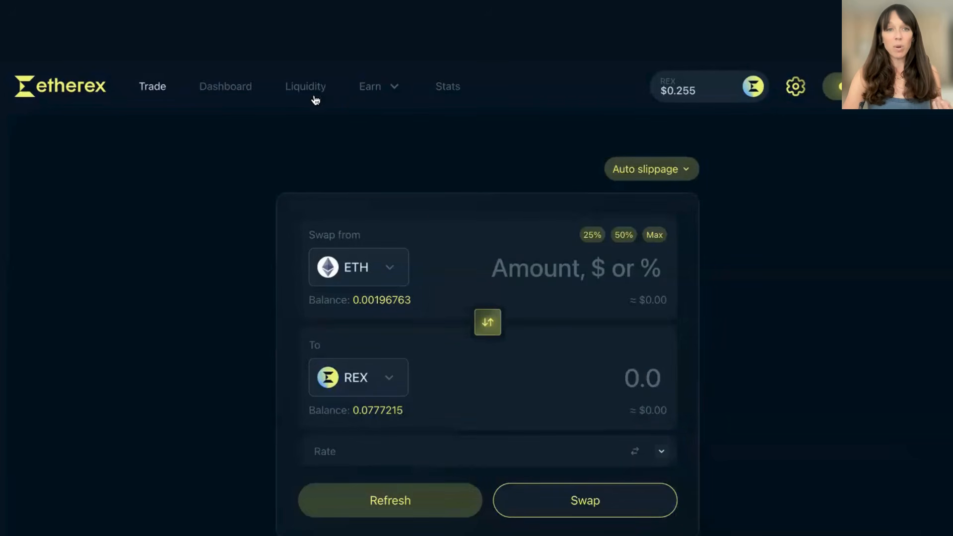
# Step: Open the xREX voting page and examine the pools' vote rewards, including the token breakdown for USDT/mUSD
pyautogui.click(380, 87)
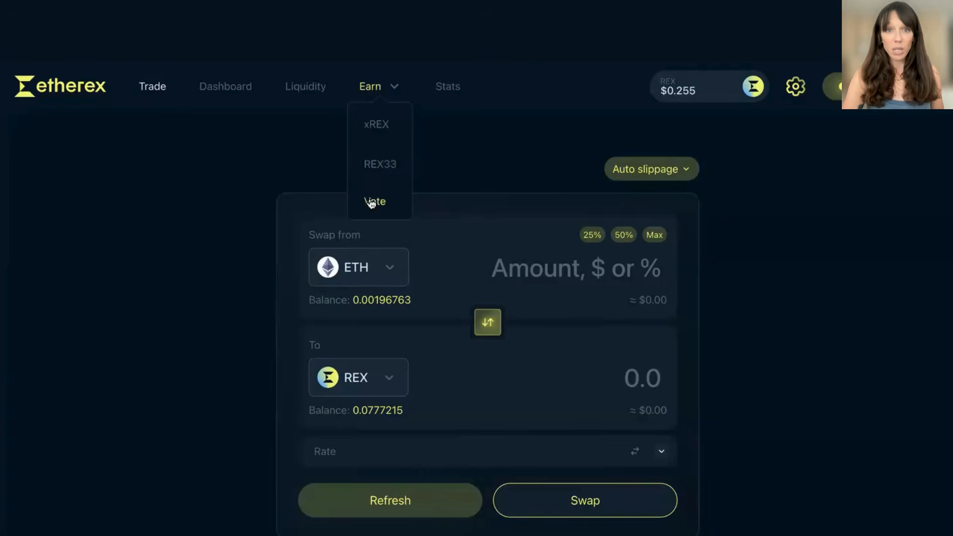
pyautogui.click(373, 201)
pyautogui.scroll(-2, 611, 204)
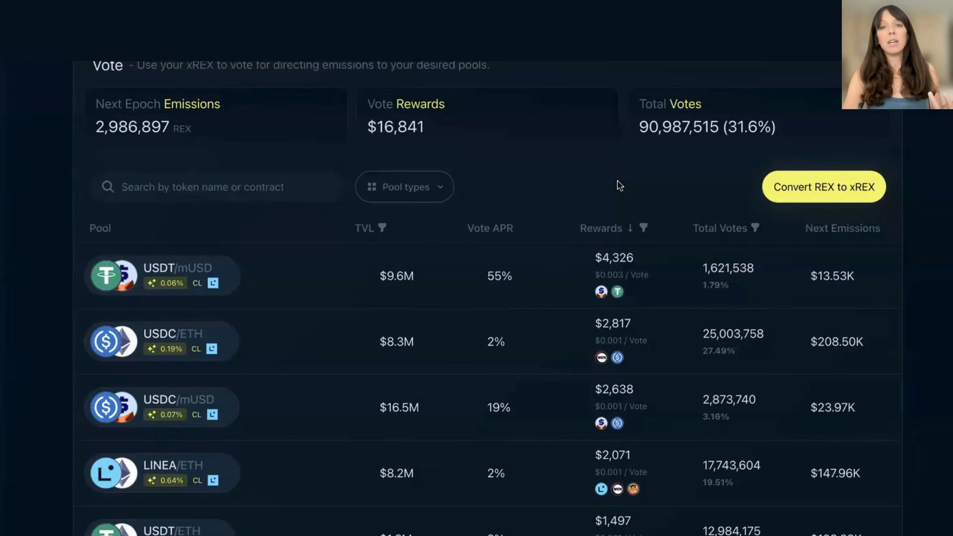
pyautogui.moveTo(622, 252)
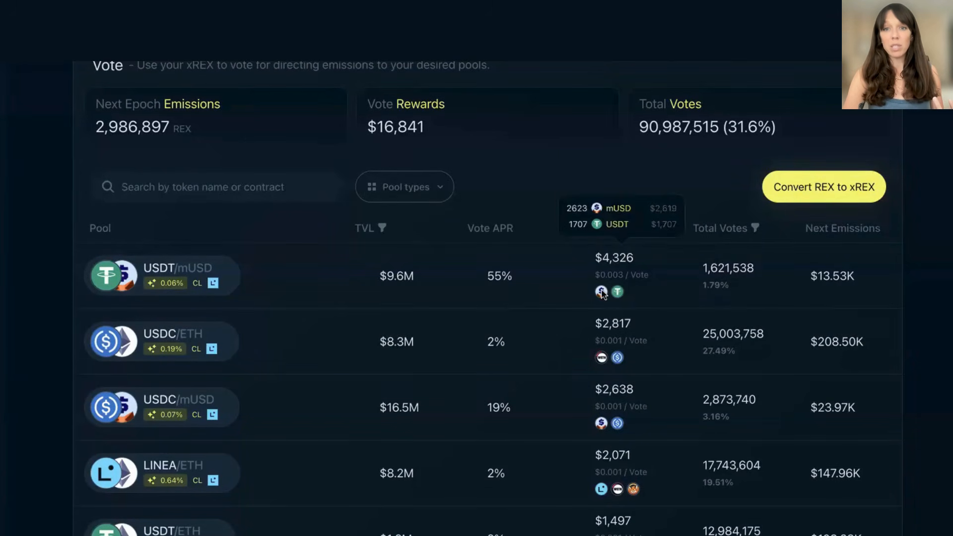